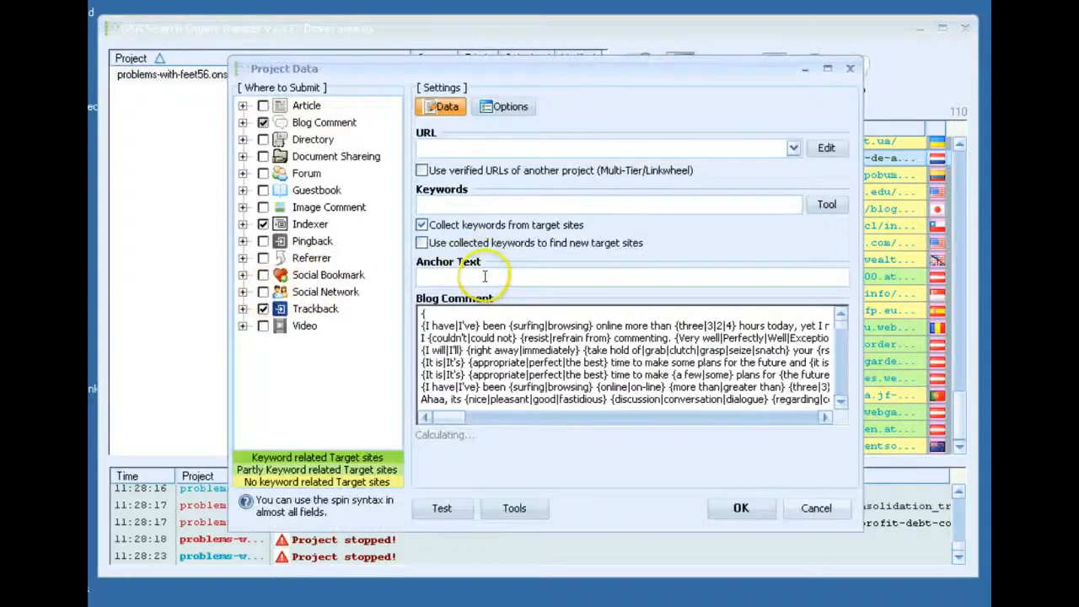
# Enable Guestbook and Forum as submission targets and disable the engines that use the German guestbook comment
pyautogui.click(263, 191)
pyautogui.click(263, 174)
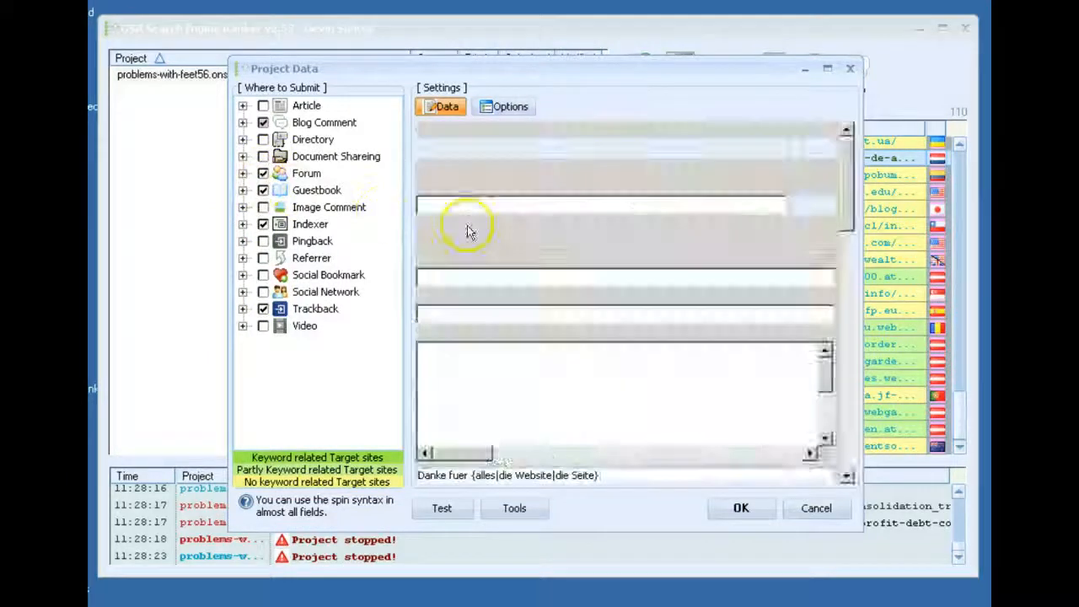
pyautogui.moveTo(850, 422); pyautogui.dragTo(846, 318)
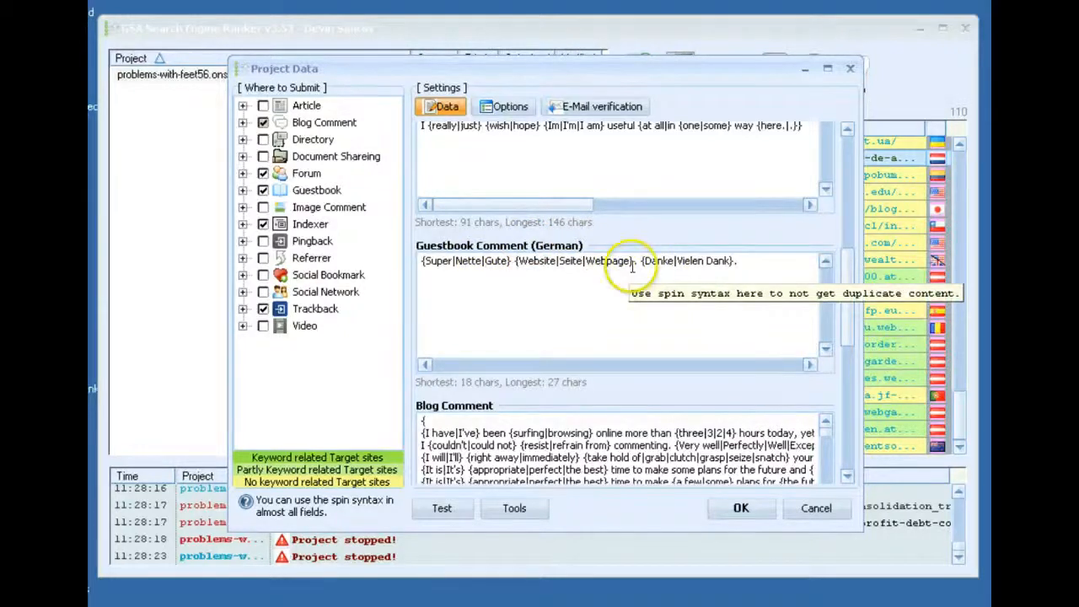
pyautogui.rightClick(581, 284)
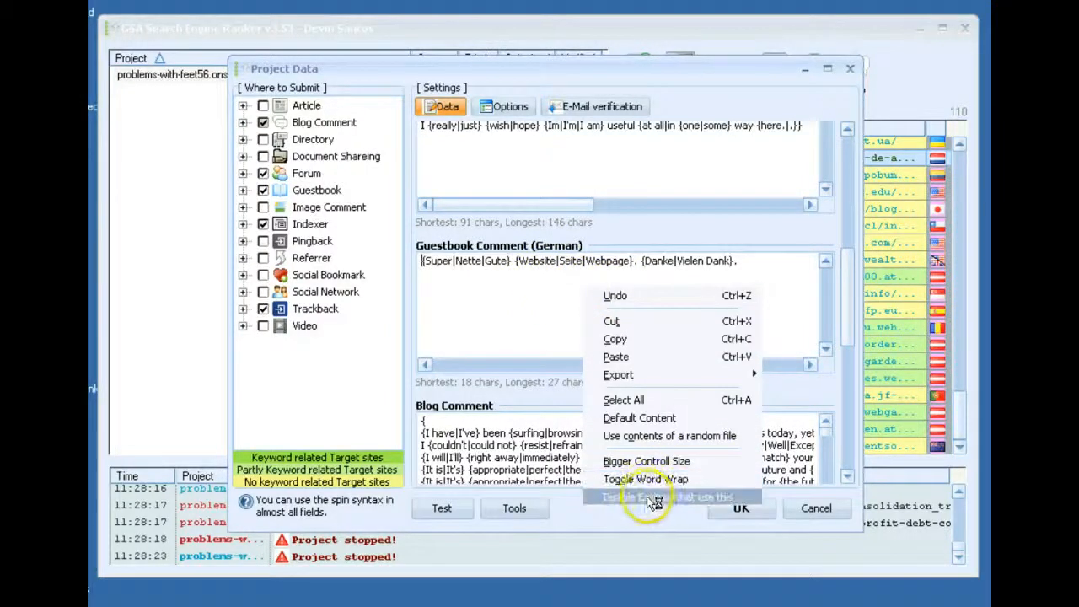
pyautogui.click(712, 499)
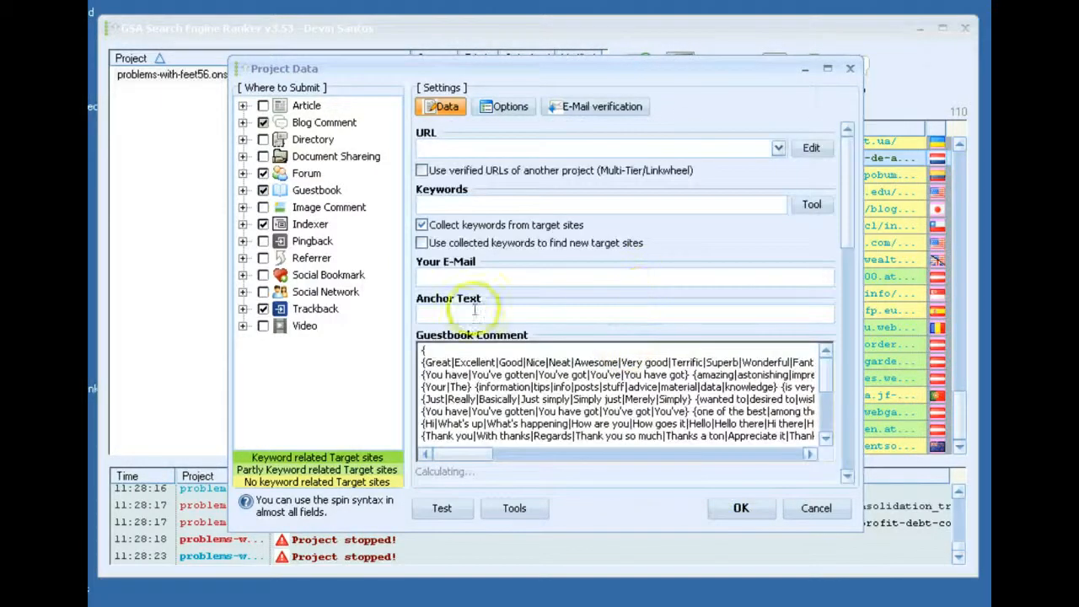
# Disable the engines that use the Your E-Mail field, then close the project data without saving
pyautogui.moveTo(850, 233); pyautogui.dragTo(850, 460)
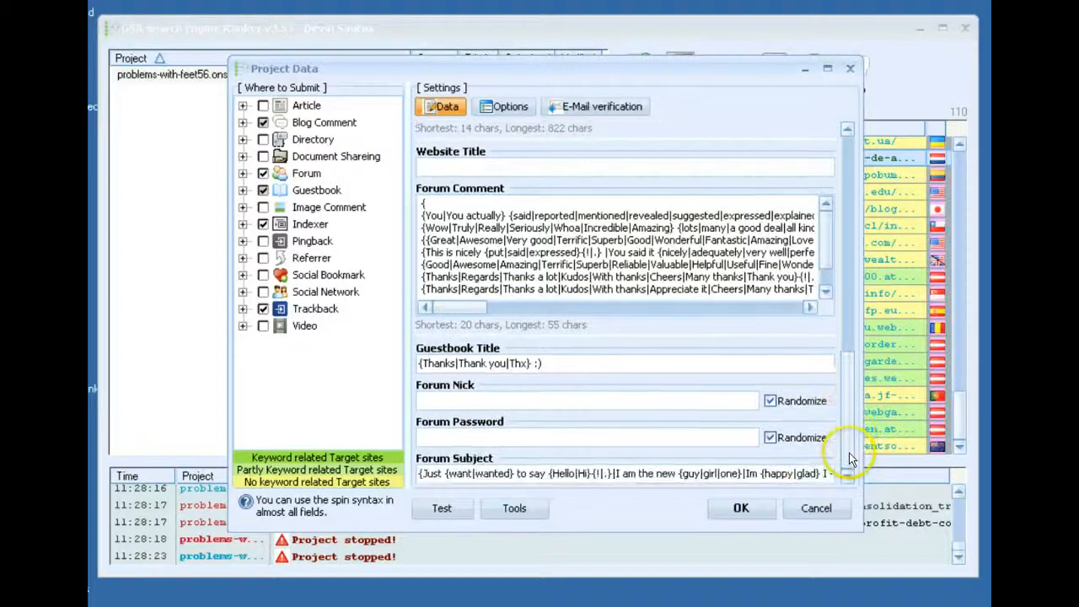
pyautogui.moveTo(844, 414); pyautogui.dragTo(843, 175)
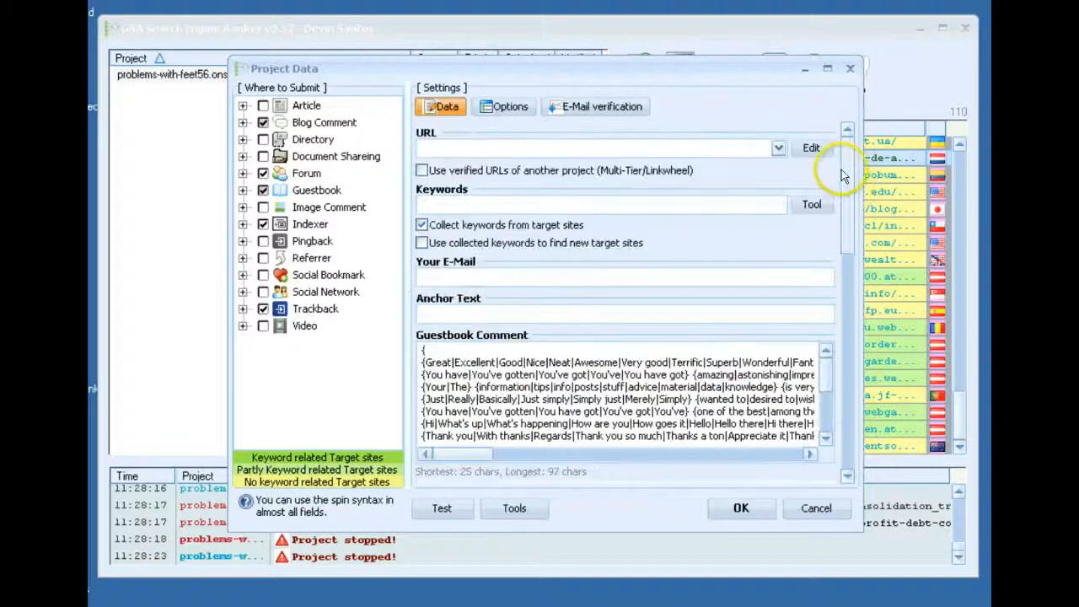
pyautogui.rightClick(473, 281)
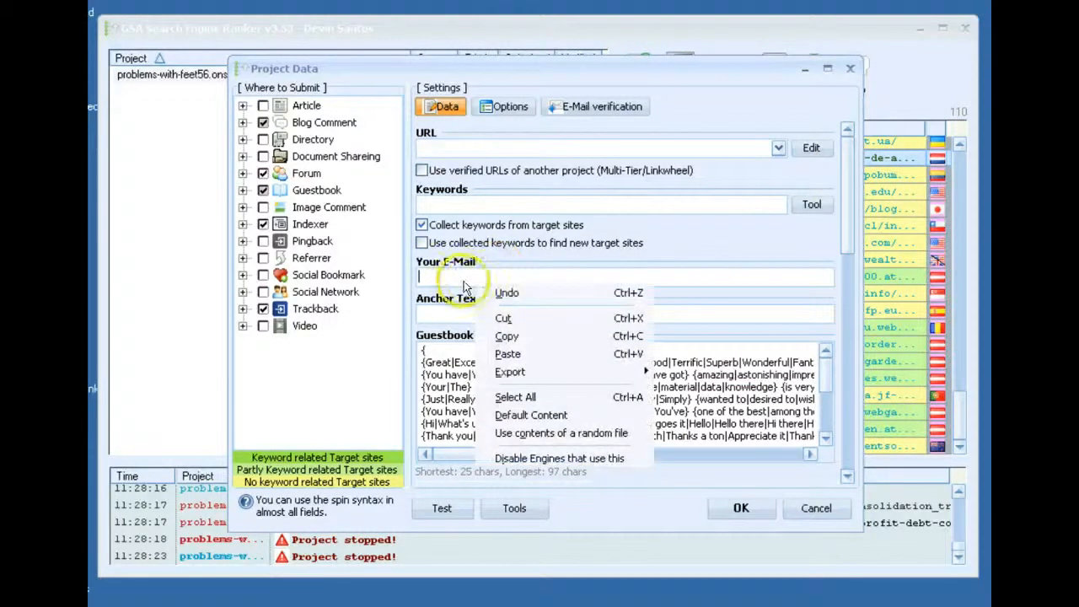
pyautogui.click(563, 460)
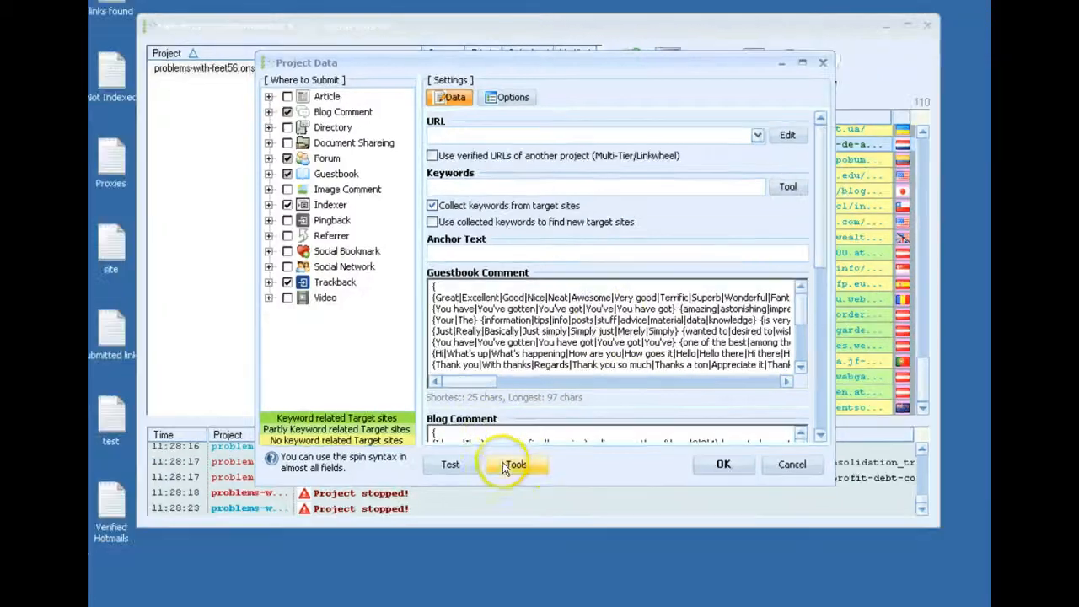
pyautogui.click(508, 508)
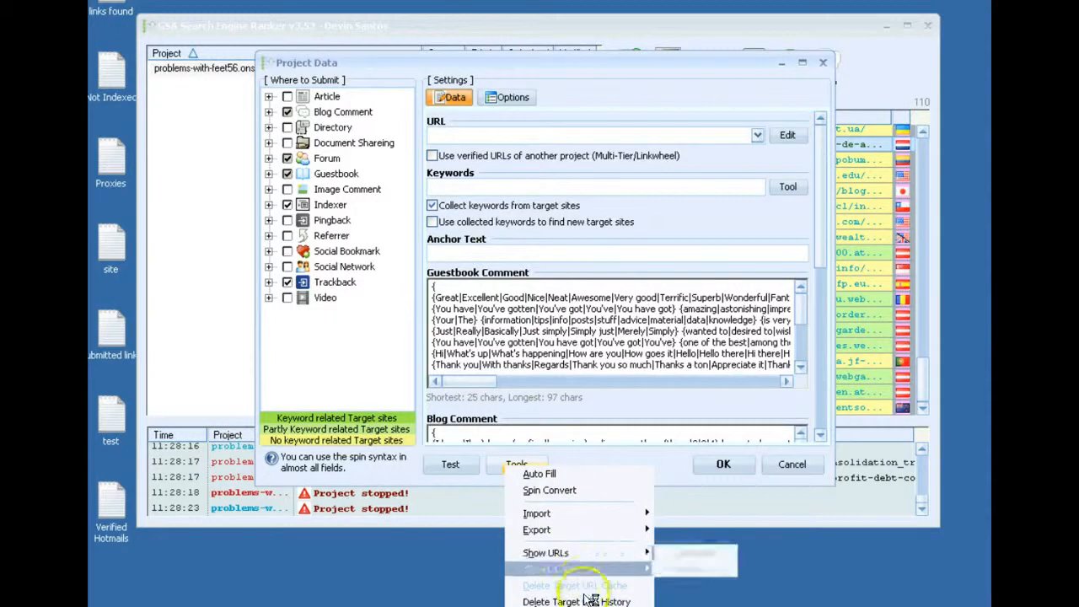
pyautogui.click(791, 464)
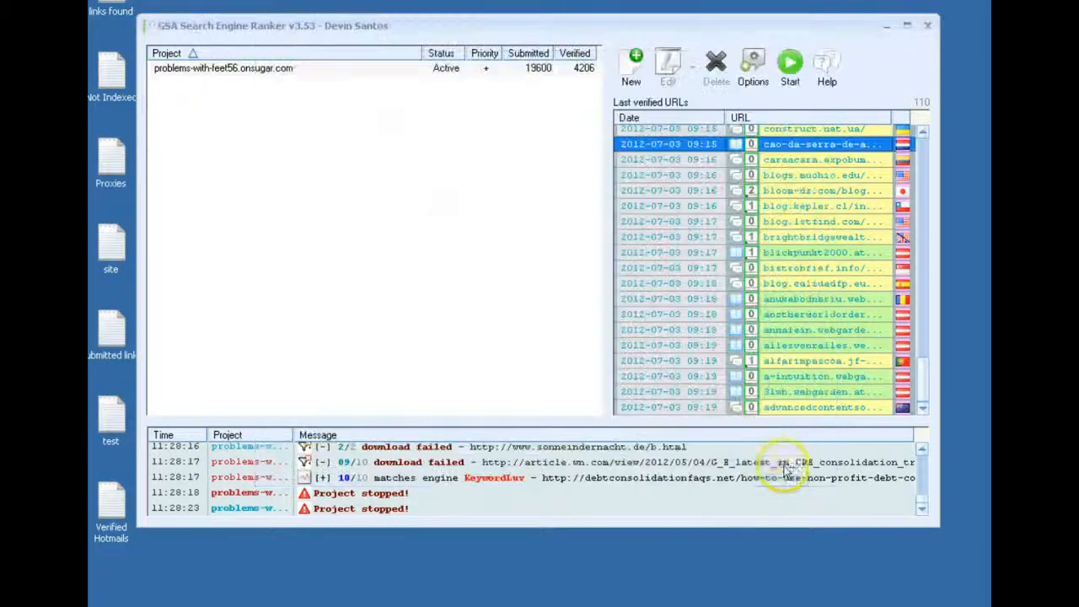
pyautogui.rightClick(296, 76)
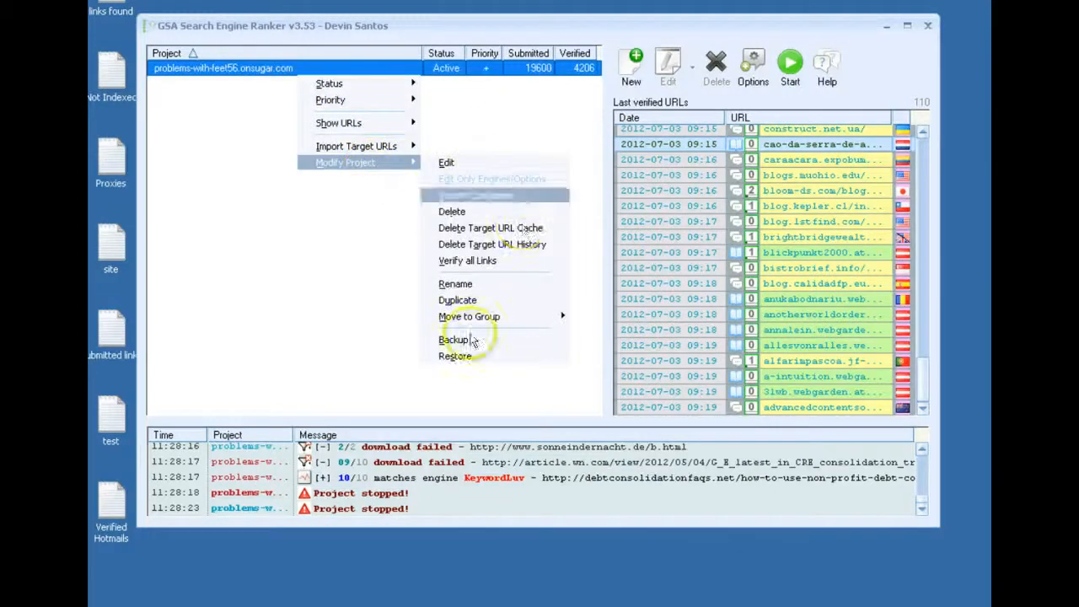
pyautogui.click(342, 319)
# Start a new project and enable skipping sites with more than 50 outgoing links and sites with a PR below 1
pyautogui.click(634, 84)
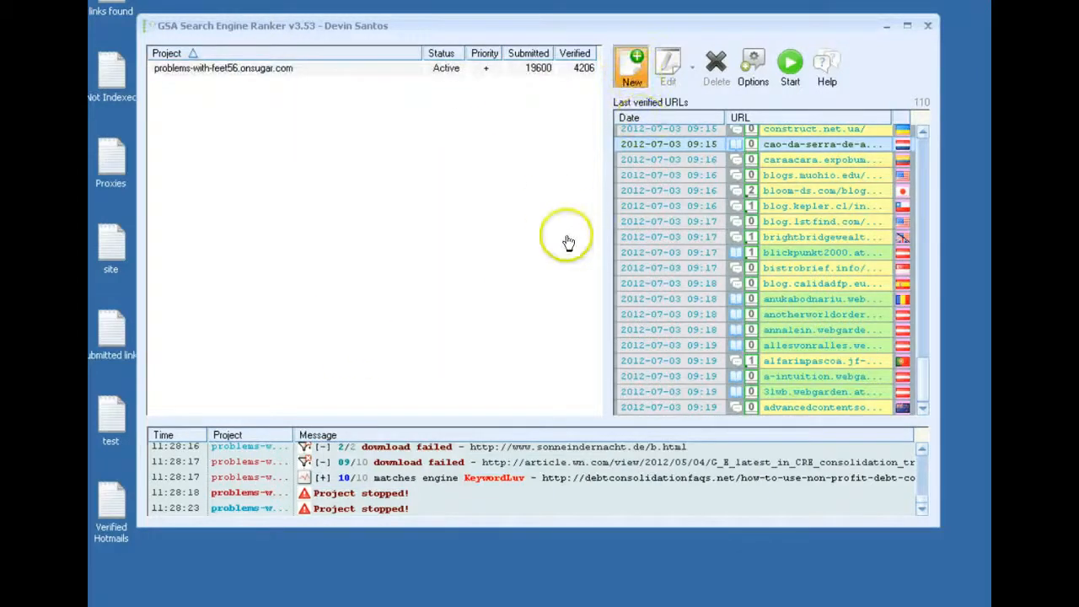
pyautogui.click(515, 464)
pyautogui.click(525, 435)
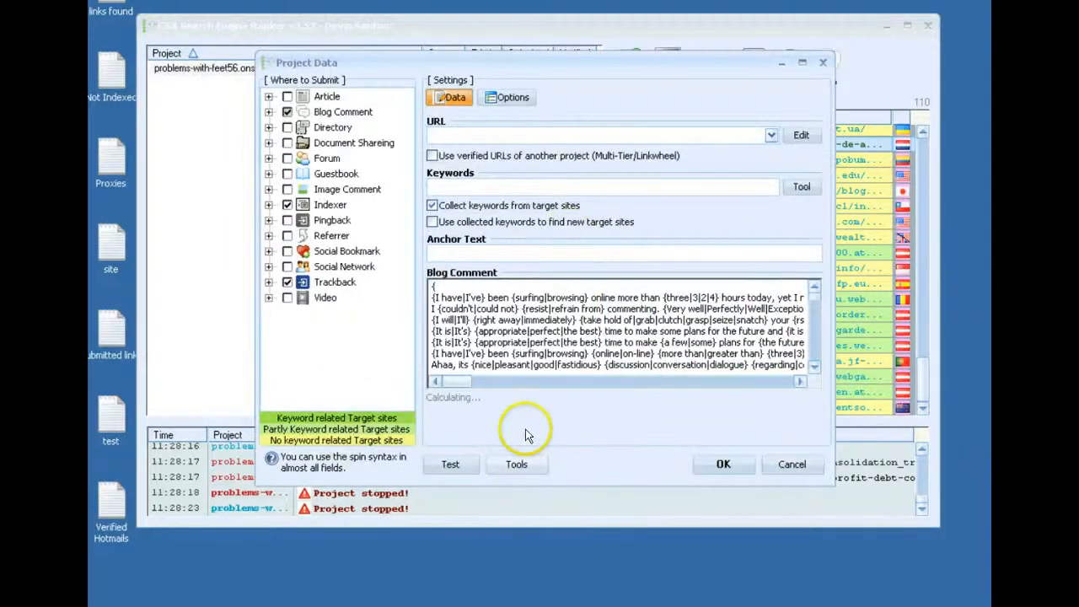
pyautogui.click(523, 98)
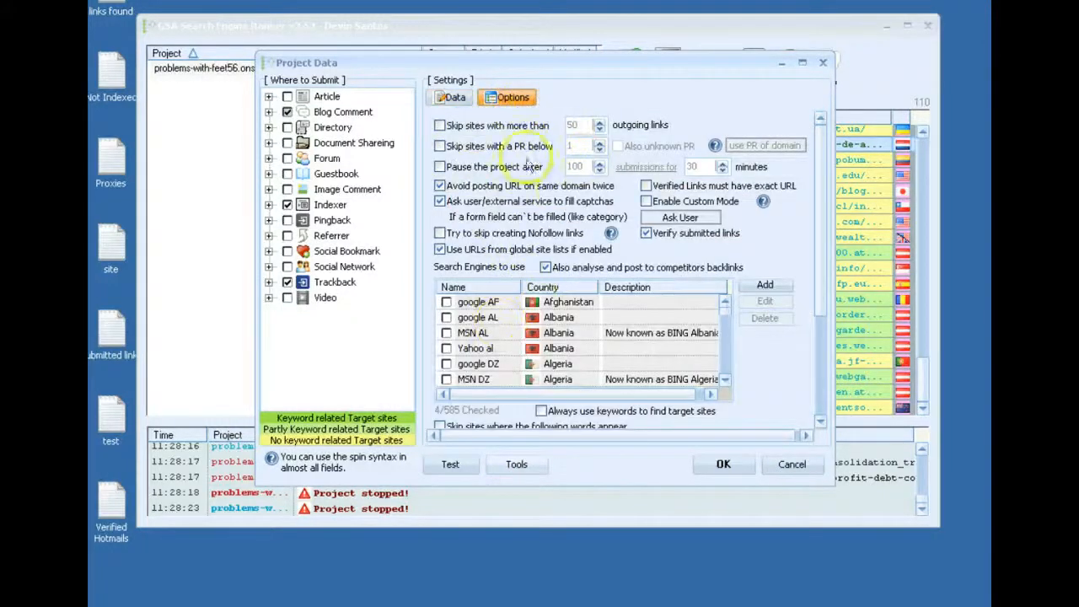
pyautogui.click(506, 125)
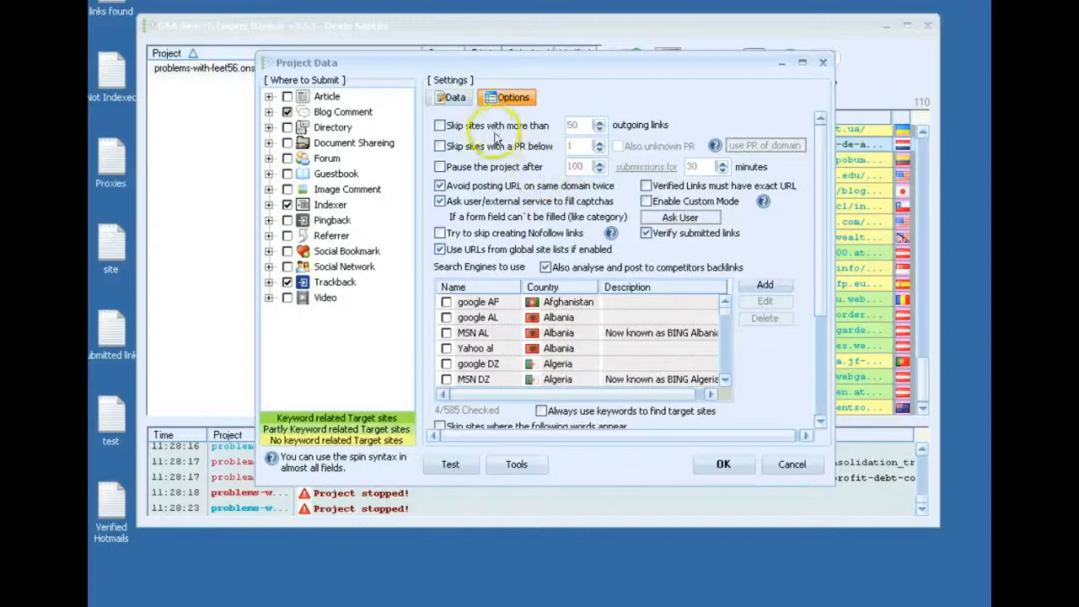
pyautogui.click(506, 146)
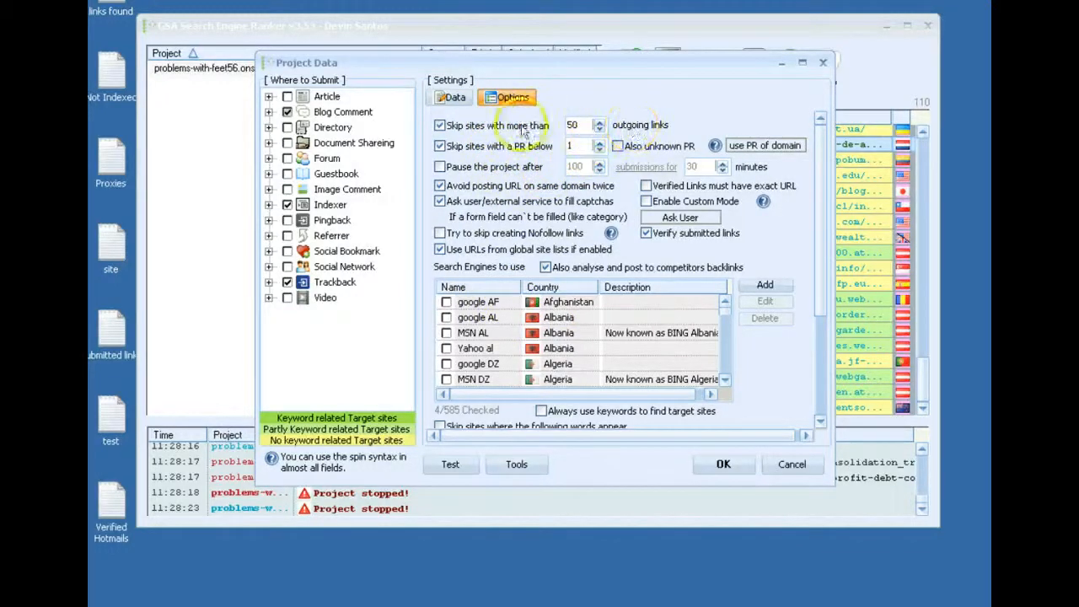
# Export the project options to the Desktop as a template named "high pr option", then close the project data without saving
pyautogui.click(815, 342)
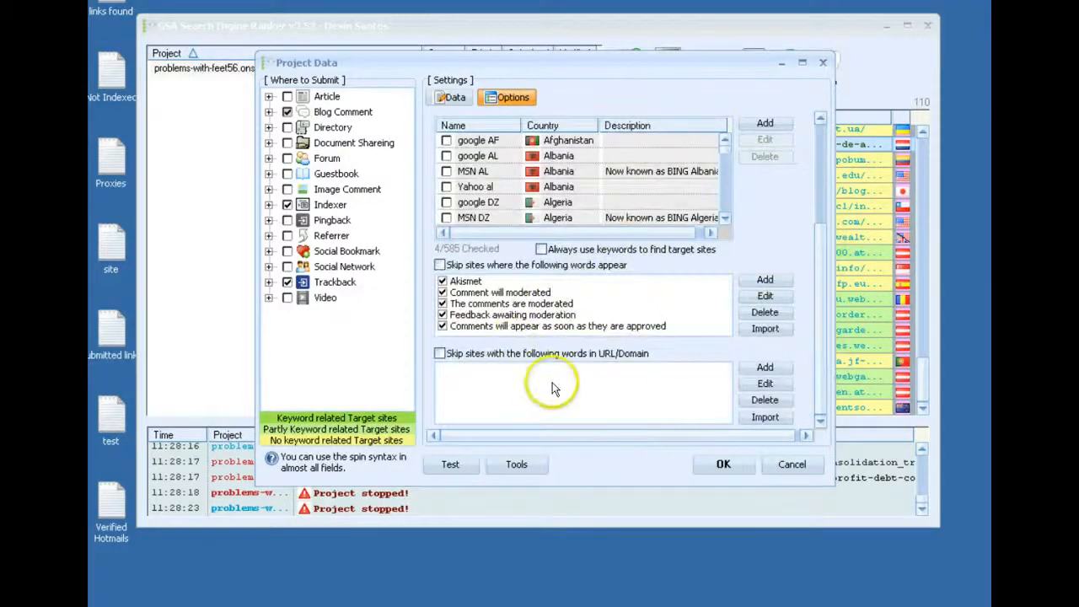
pyautogui.click(523, 470)
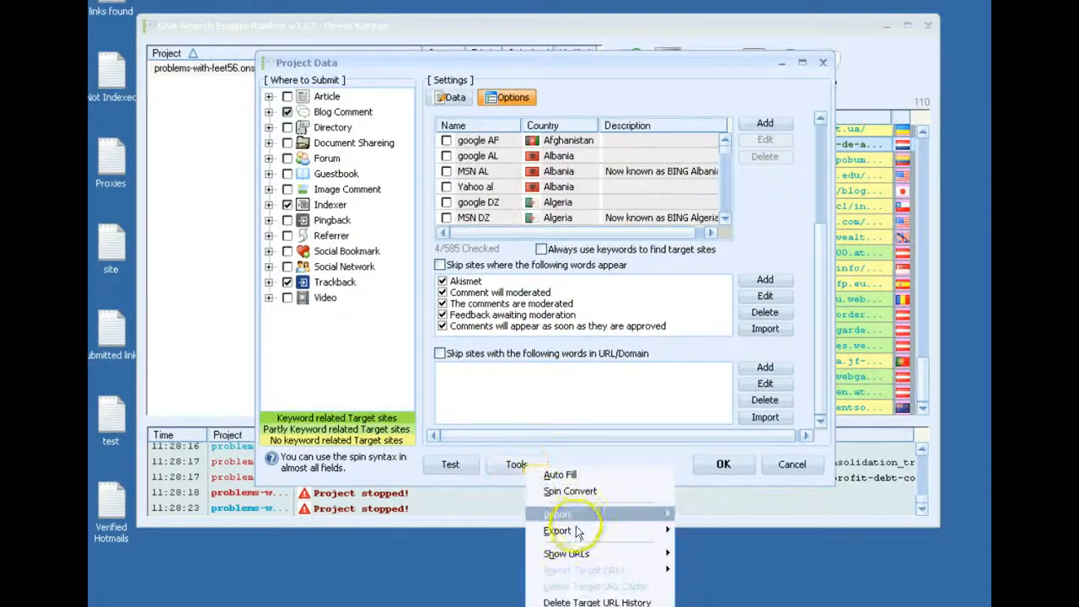
pyautogui.moveTo(585, 531)
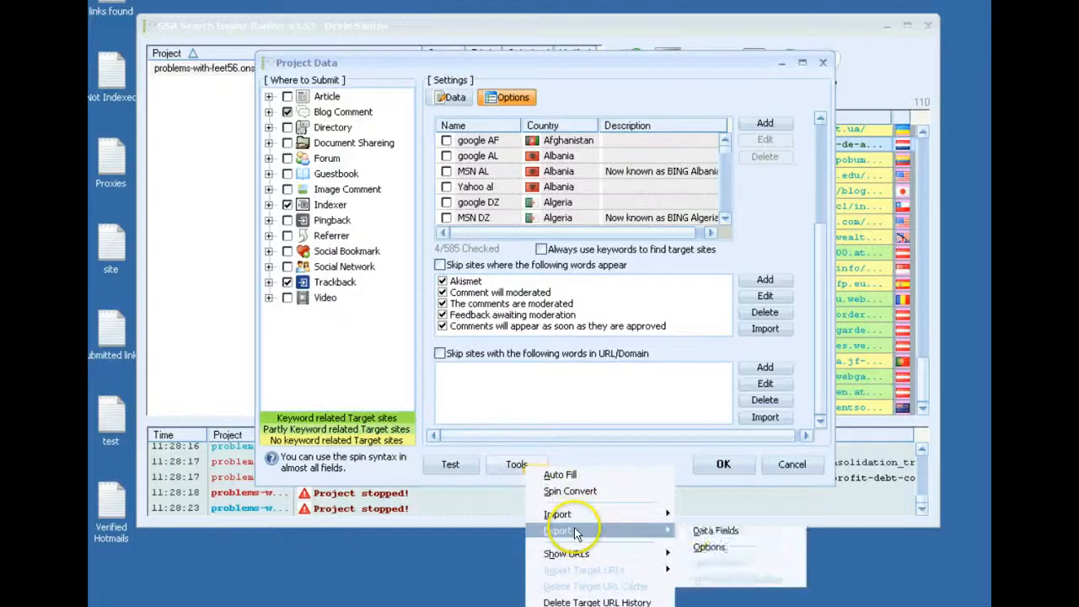
pyautogui.click(721, 550)
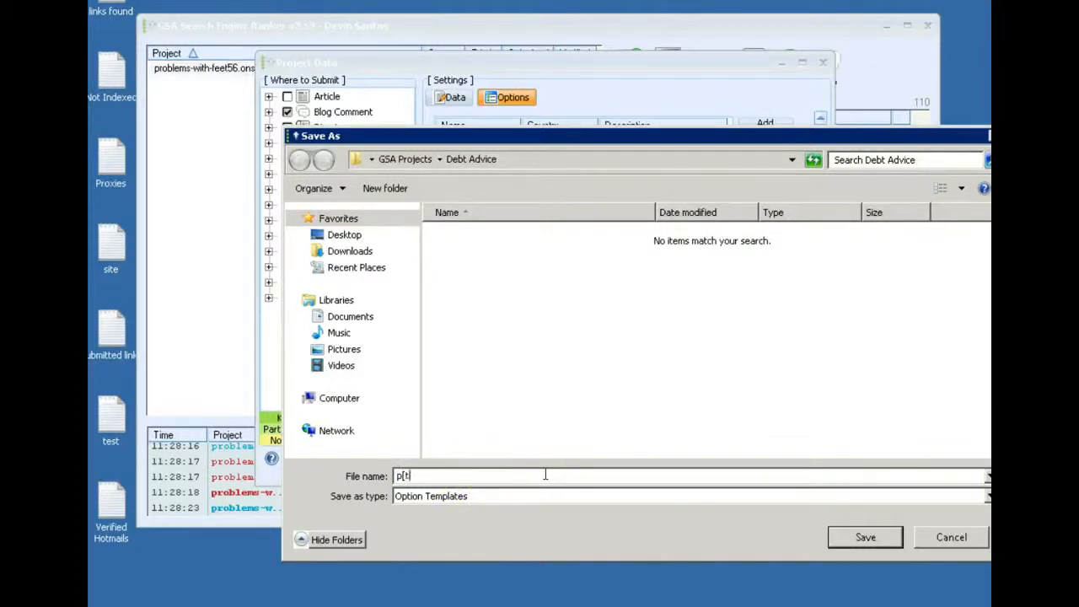
pyautogui.write('hi')
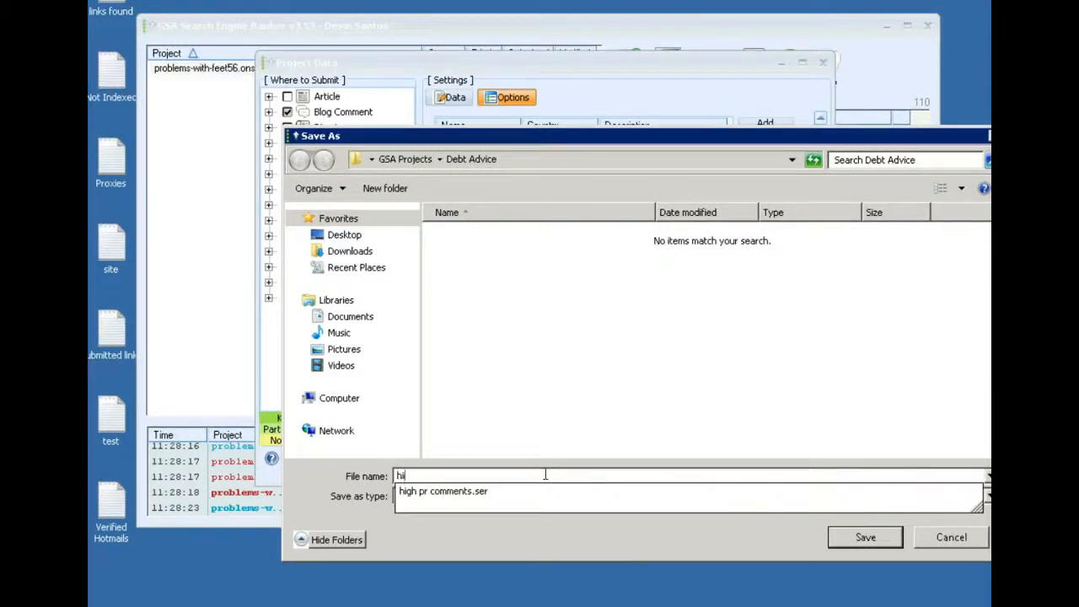
pyautogui.write('gh pr option')
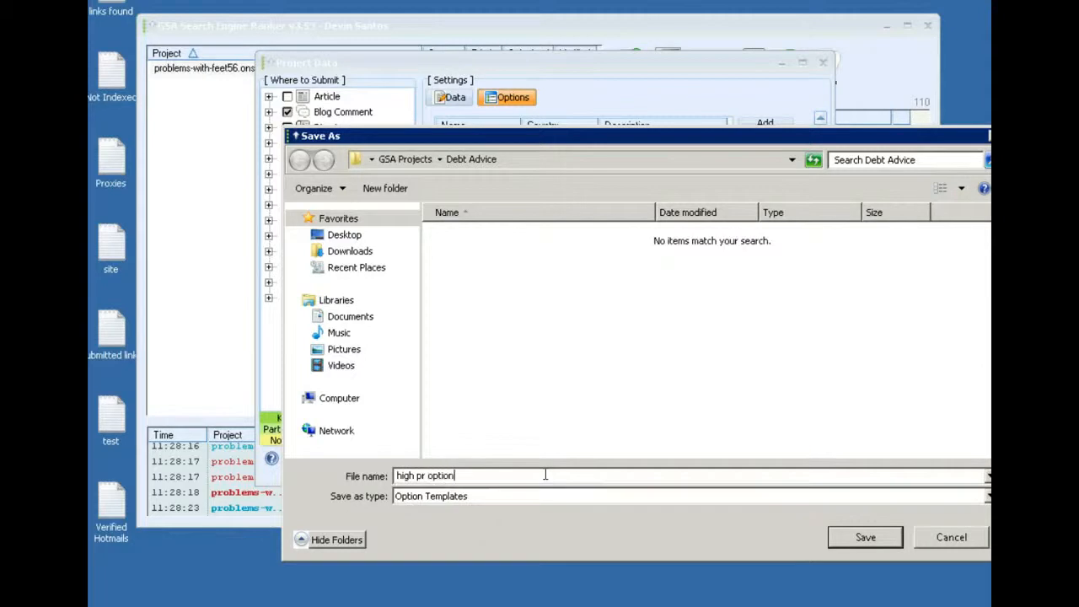
pyautogui.click(346, 235)
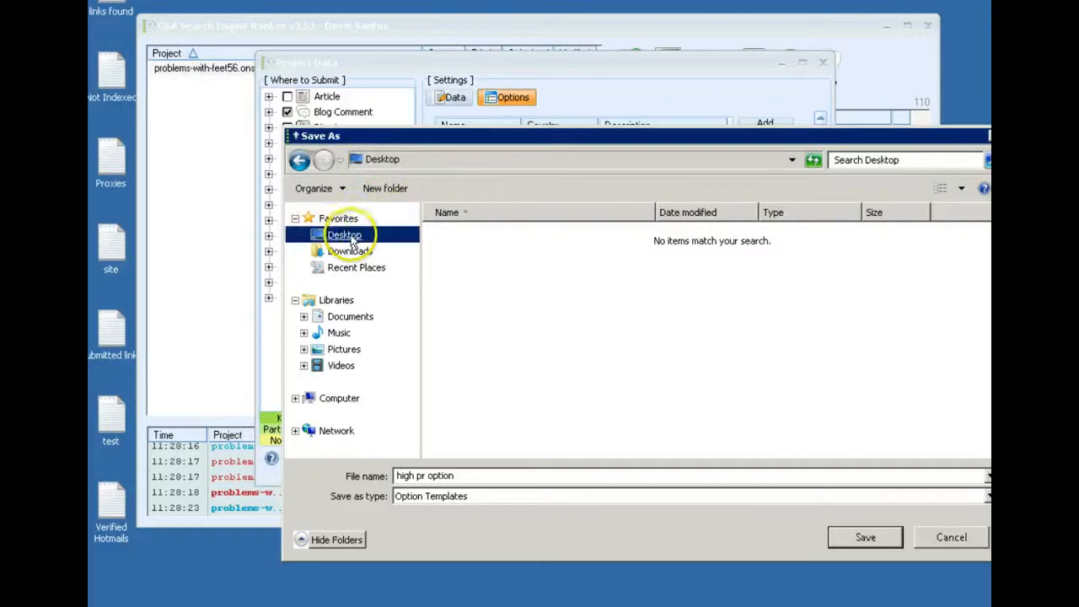
pyautogui.click(848, 544)
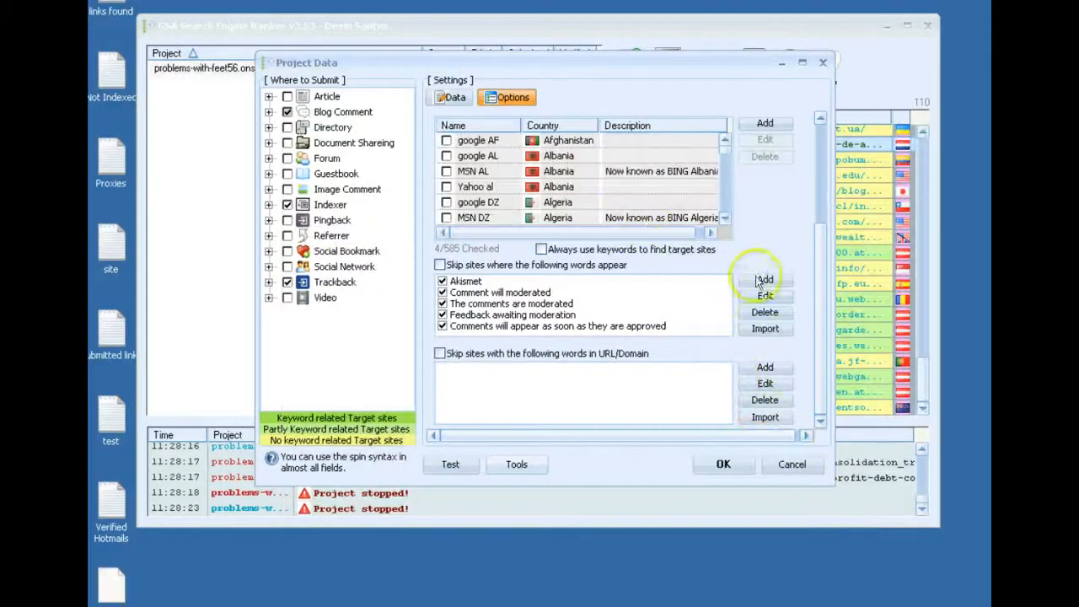
pyautogui.click(820, 145)
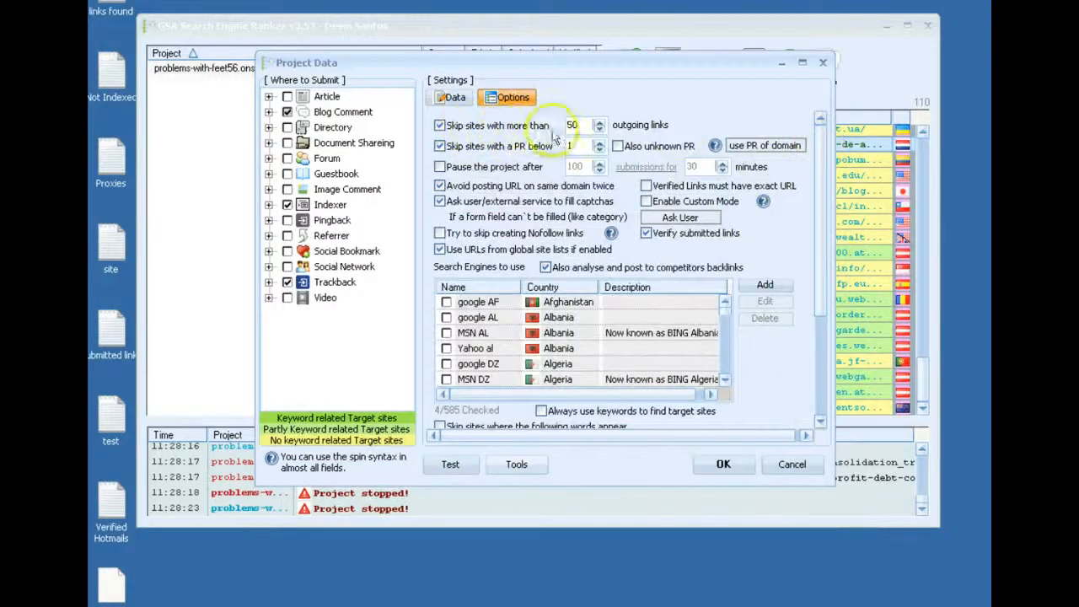
pyautogui.click(785, 462)
# Start another new project and import its options from high pr option.gsaset on the Desktop
pyautogui.click(628, 84)
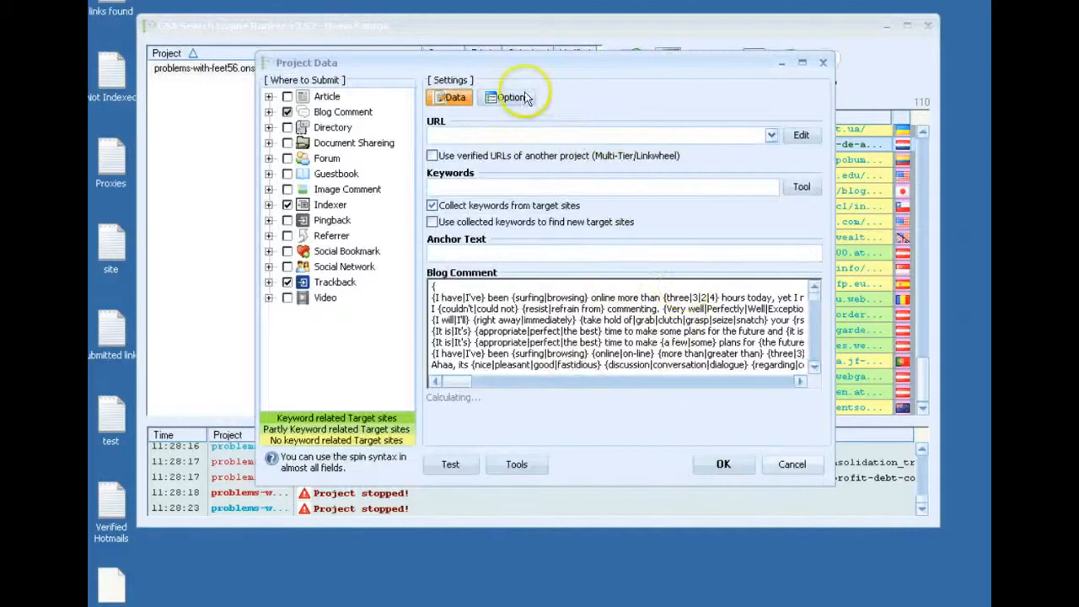
pyautogui.click(524, 97)
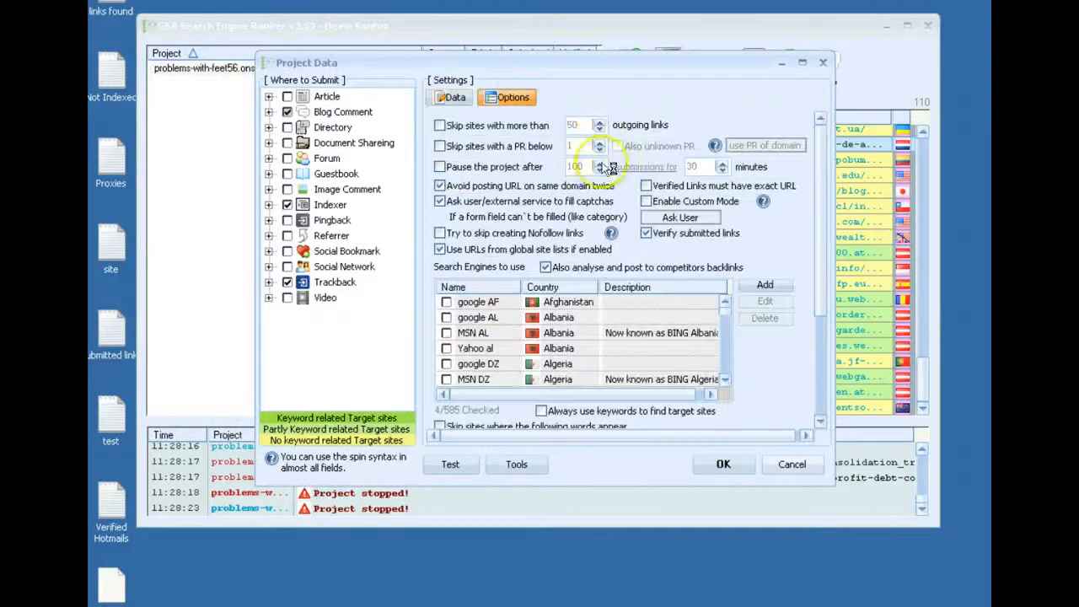
pyautogui.click(534, 471)
pyautogui.moveTo(658, 516)
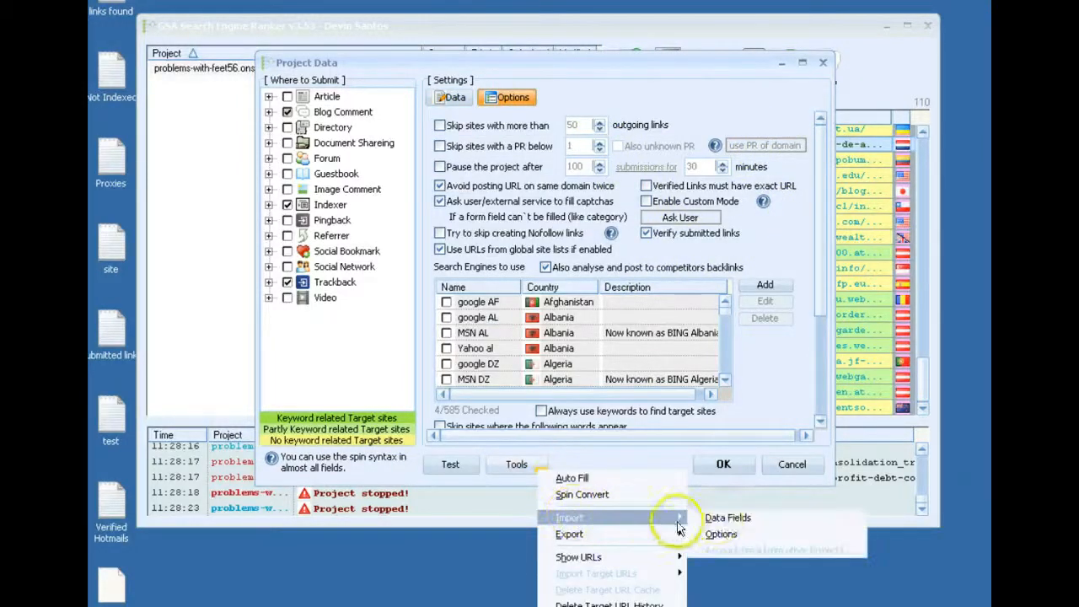
pyautogui.click(727, 533)
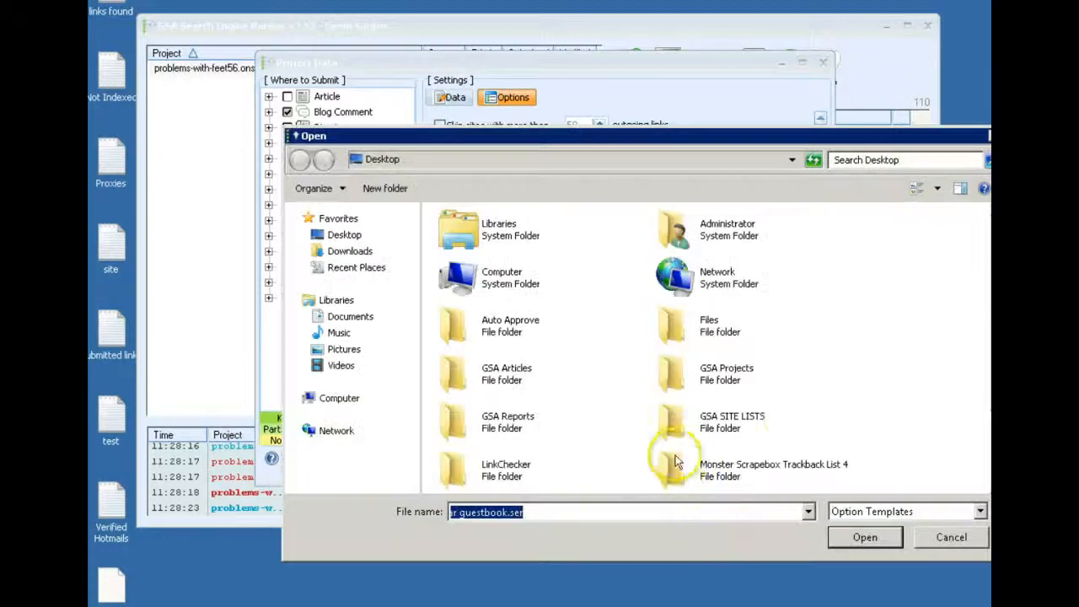
pyautogui.scroll(-2, 986, 458)
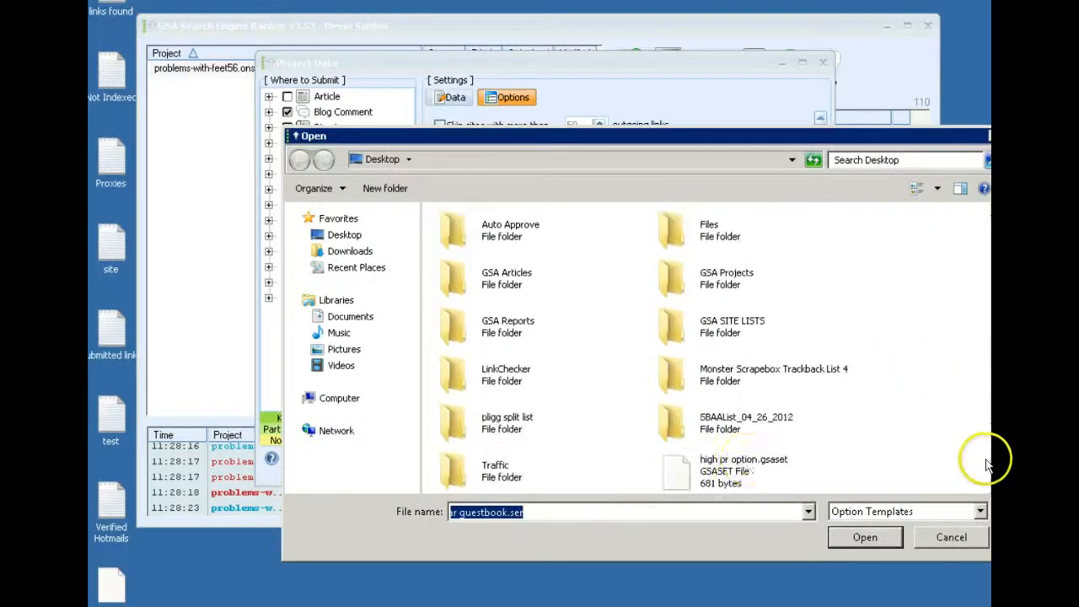
pyautogui.click(723, 462)
pyautogui.click(866, 538)
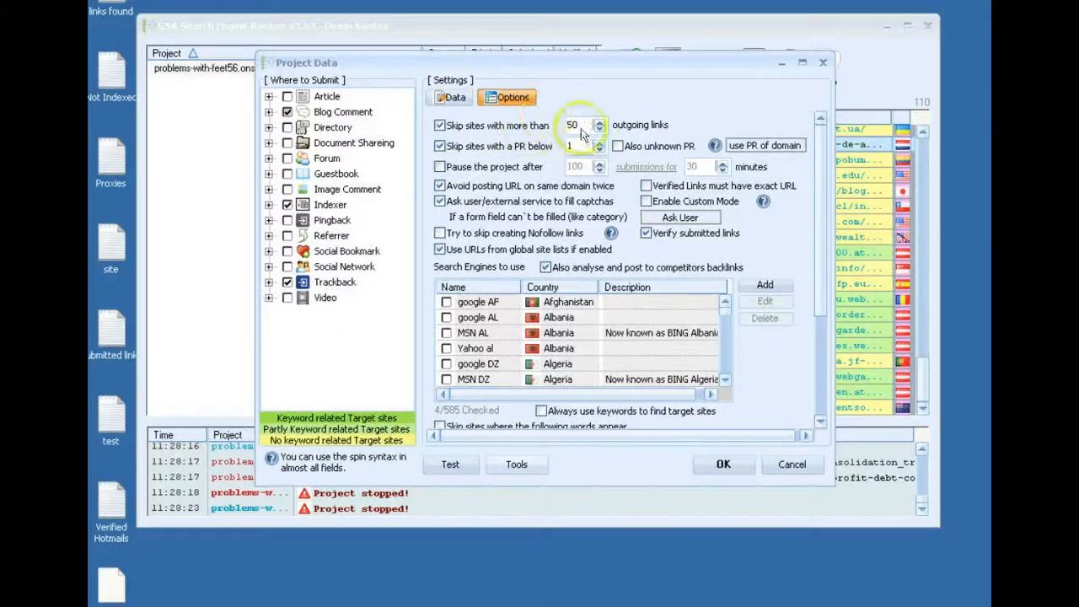
# Review the imported project options and close the project data without saving
pyautogui.moveTo(821, 204); pyautogui.dragTo(812, 371)
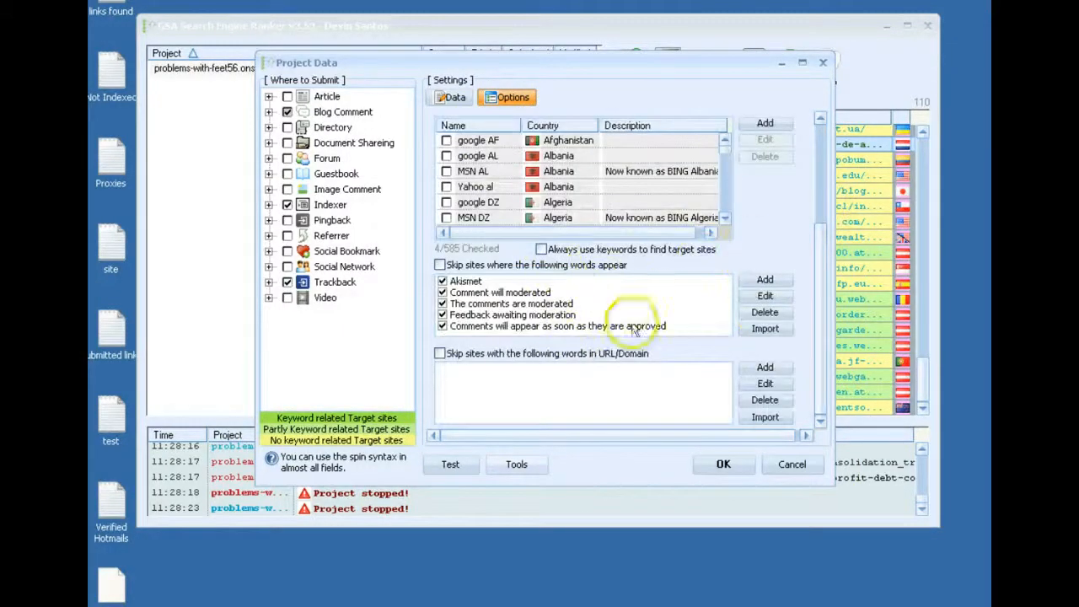
pyautogui.moveTo(822, 333); pyautogui.dragTo(815, 180)
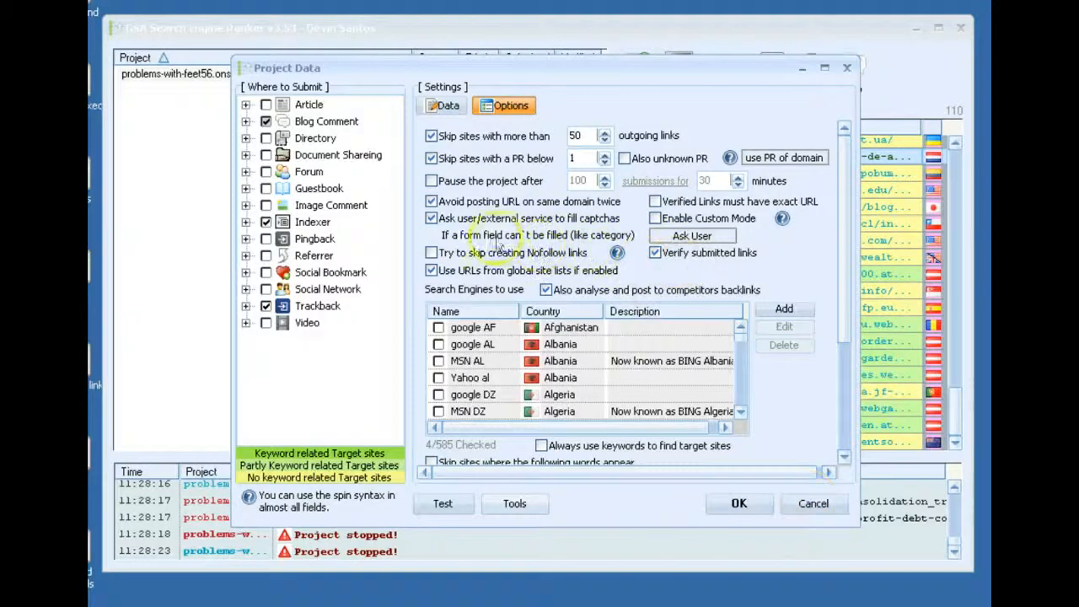
pyautogui.click(813, 505)
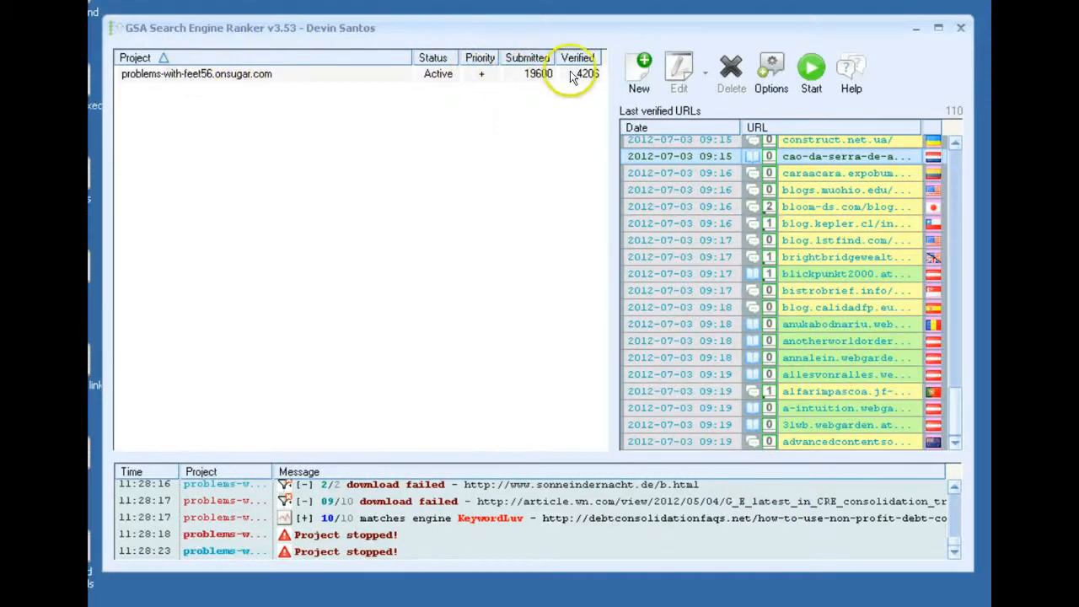
# Examine the priority levels available for the problems-with-feet56.onsugar.com project without changing the priority
pyautogui.click(483, 75)
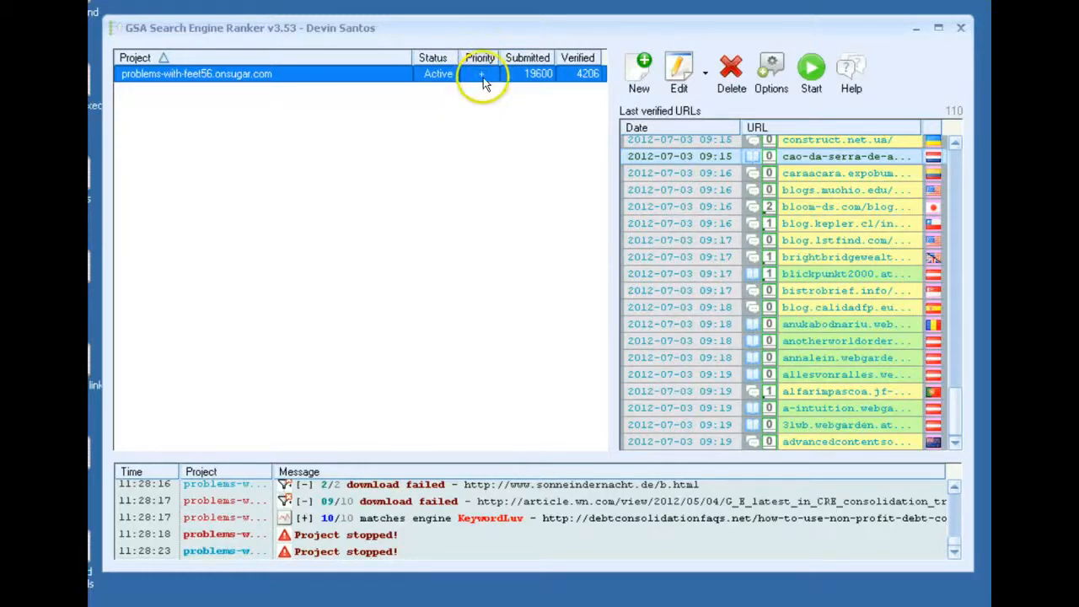
pyautogui.rightClick(482, 81)
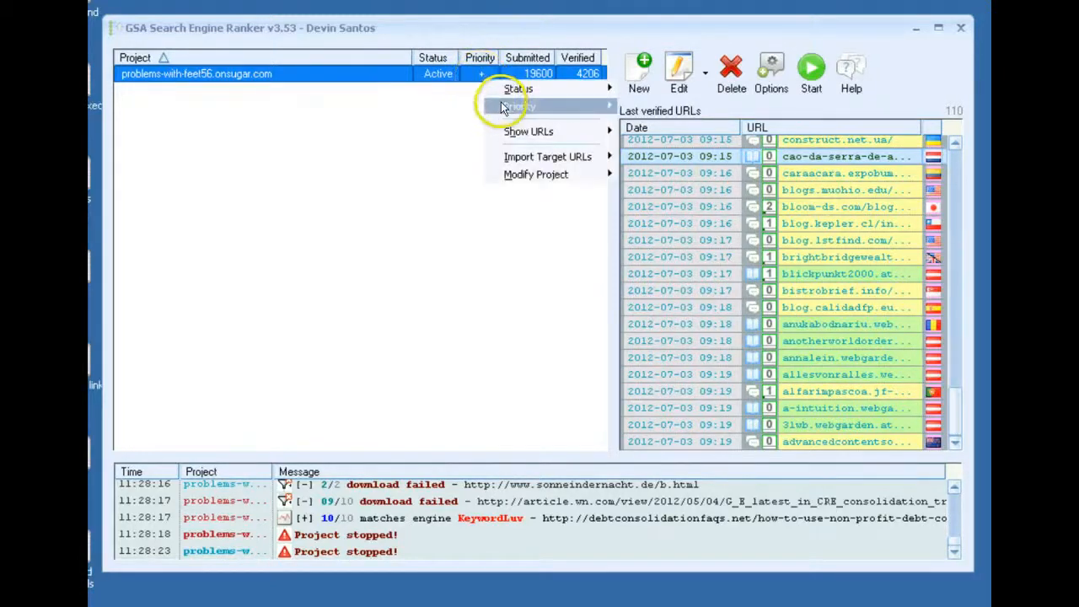
pyautogui.moveTo(540, 106)
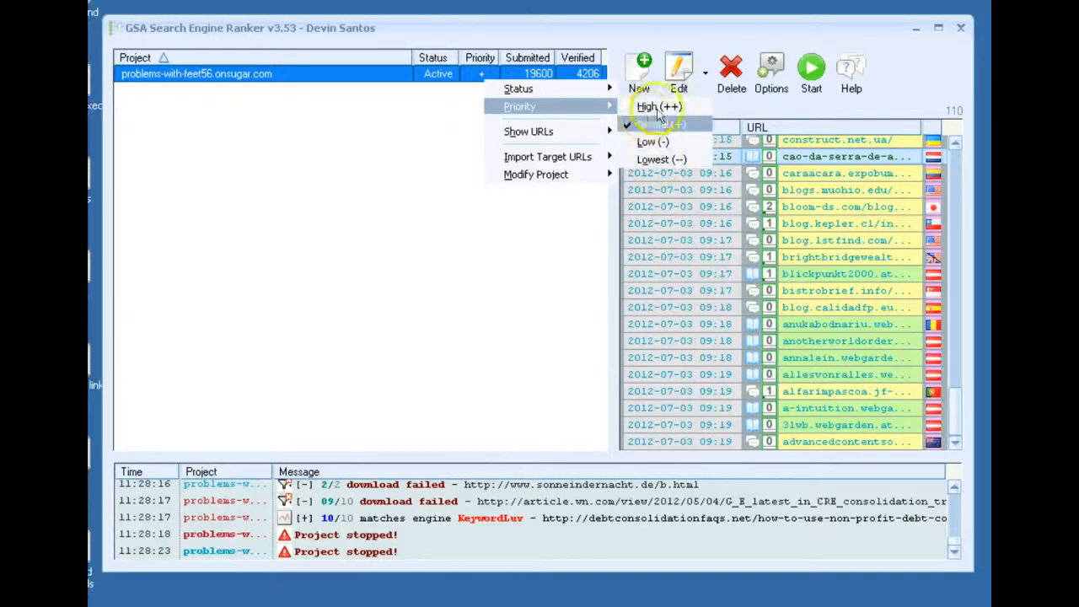
pyautogui.click(429, 143)
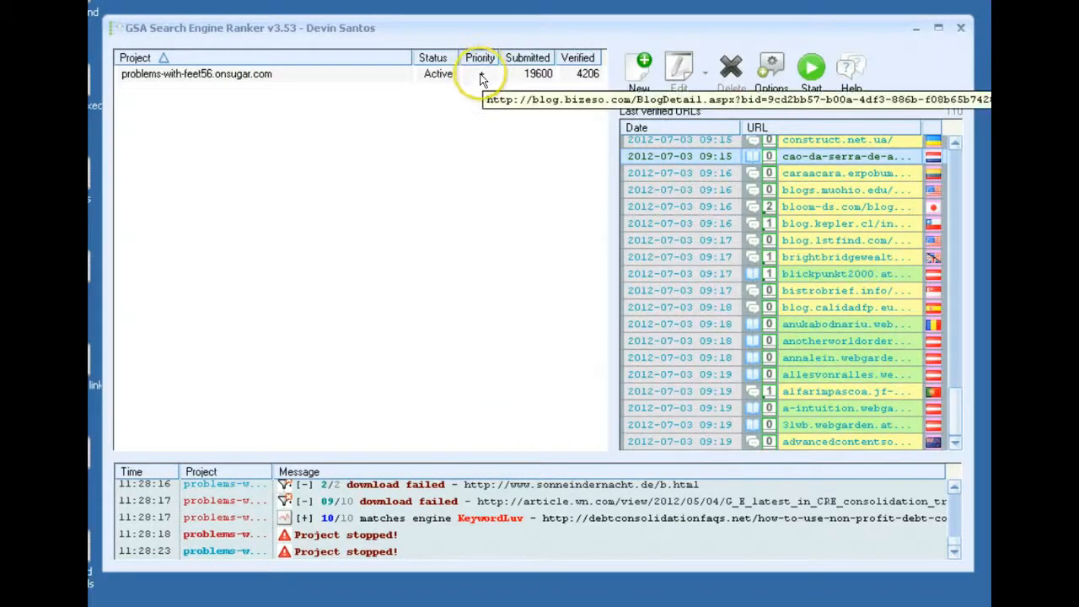
# Examine the status options available for the problems-with-feet56.onsugar.com project, including verify-only, without changing the status
pyautogui.rightClick(285, 77)
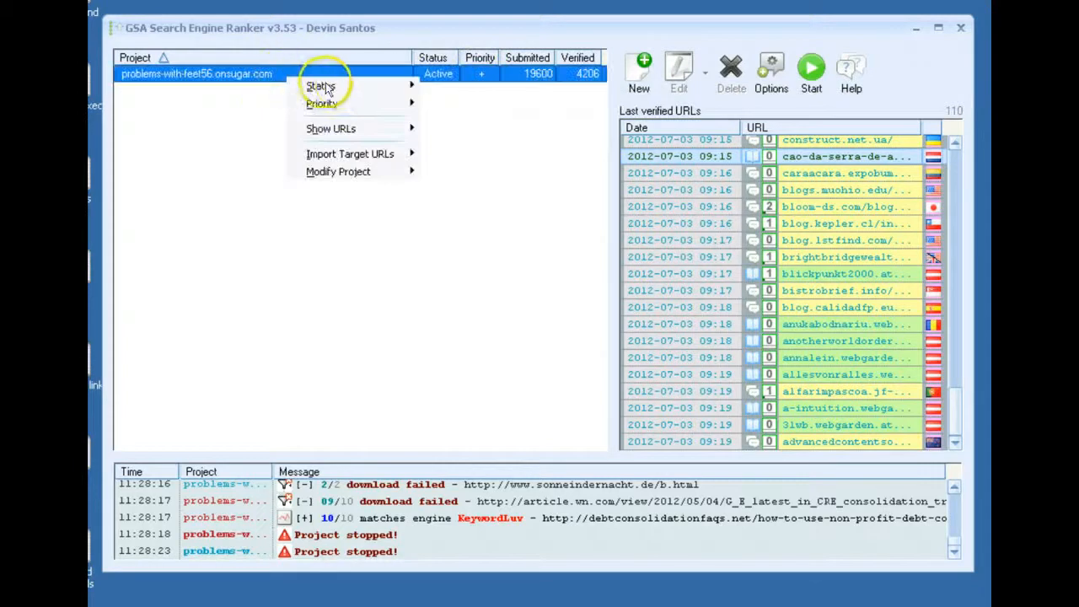
pyautogui.moveTo(421, 88)
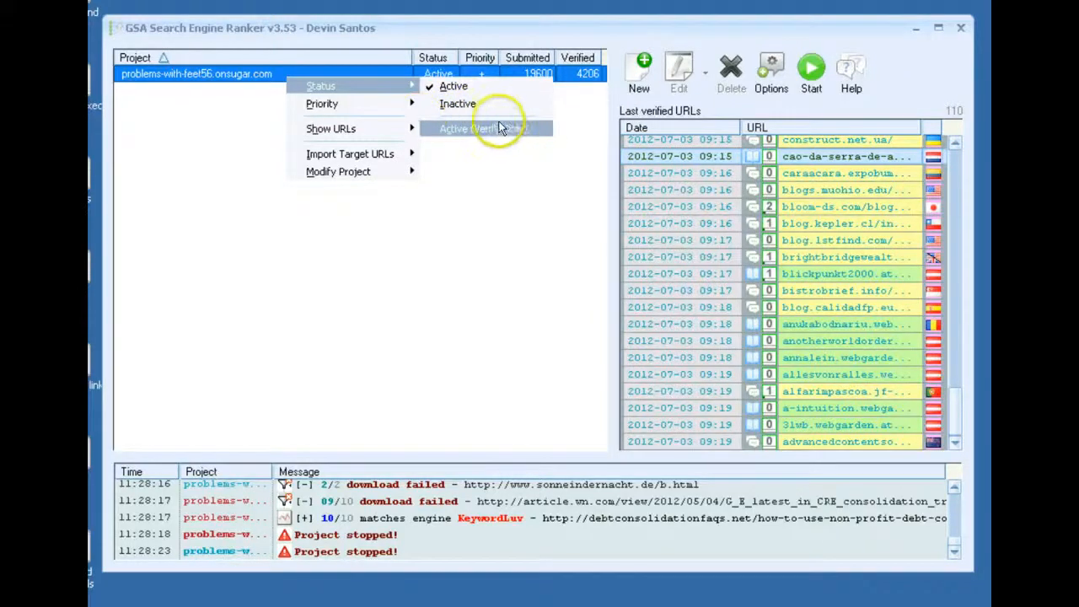
pyautogui.click(543, 220)
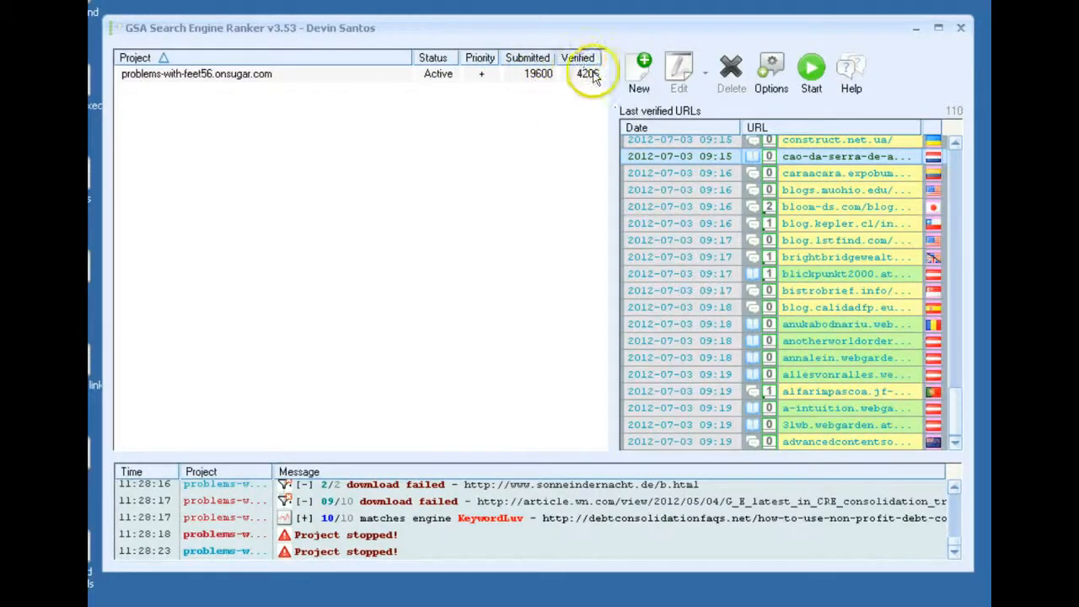
pyautogui.rightClick(319, 79)
pyautogui.click(526, 241)
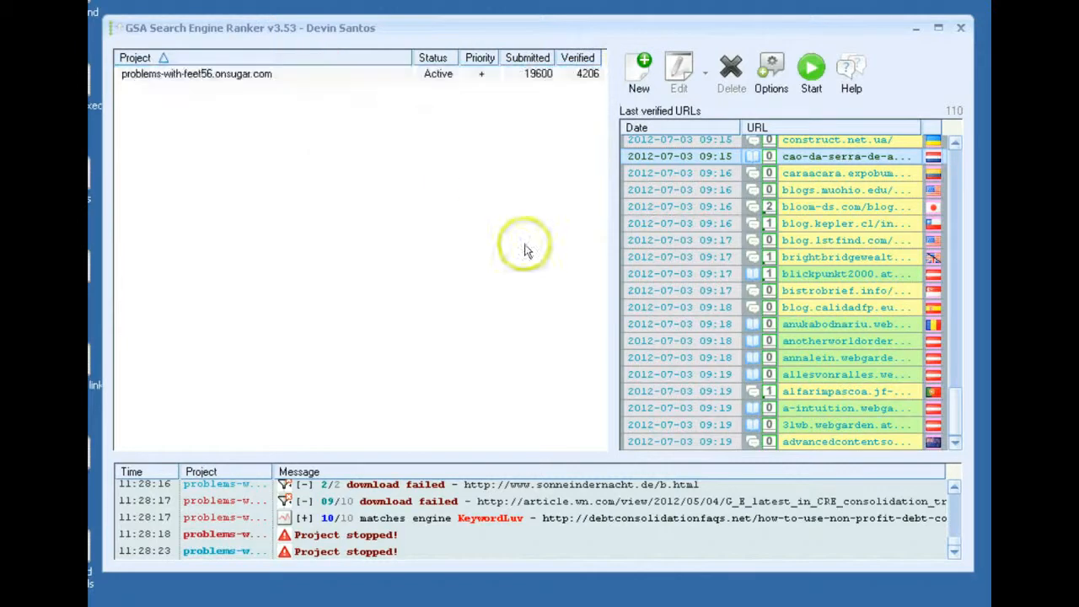
pyautogui.rightClick(303, 78)
pyautogui.moveTo(341, 91)
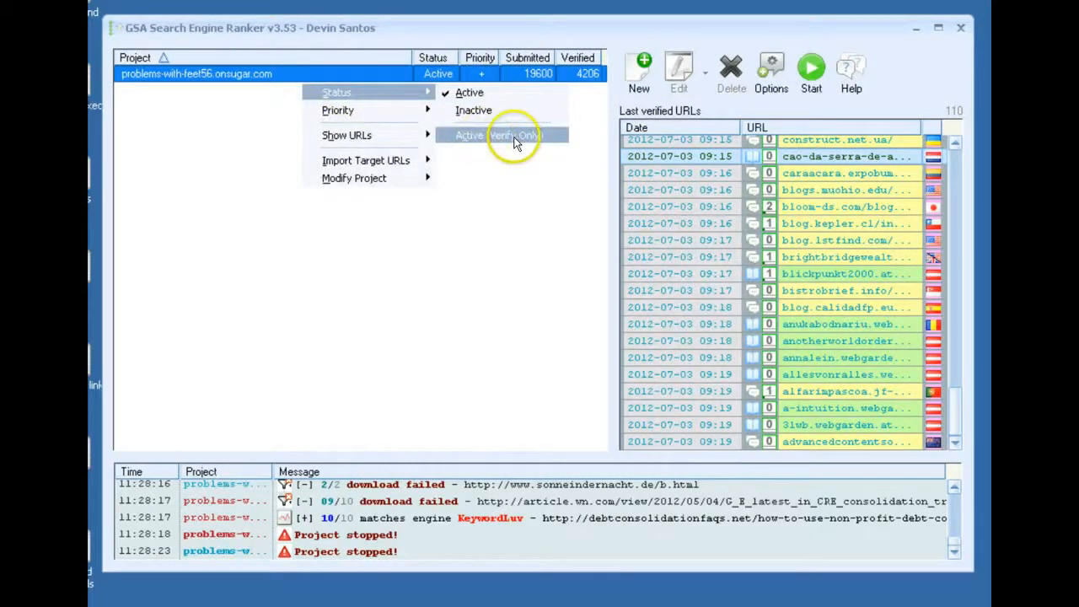
pyautogui.click(540, 234)
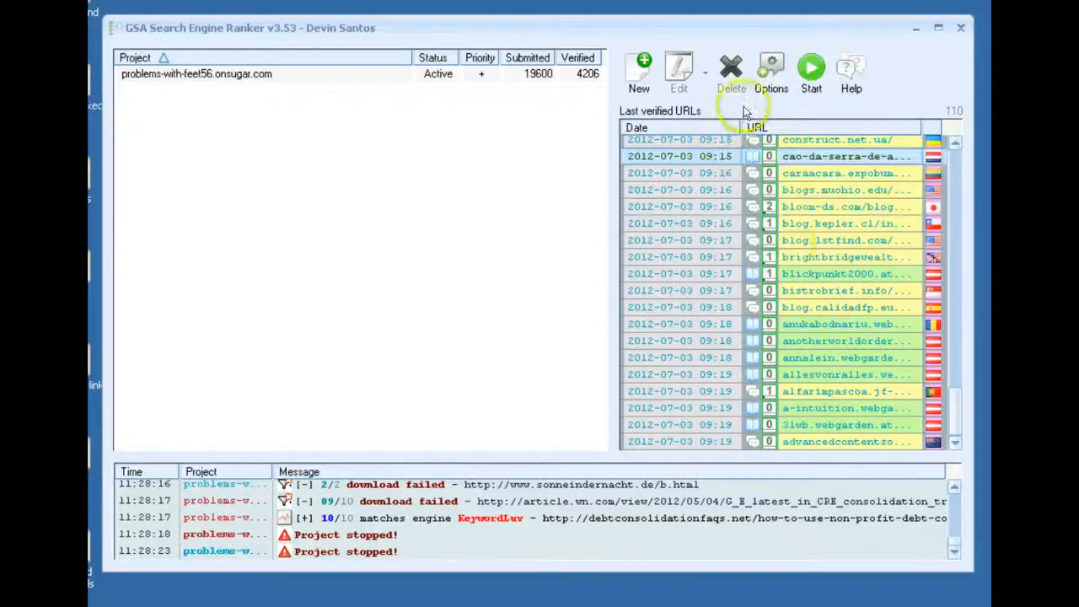
# In the global submission settings, use proxies everywhere and enable the custom wait time of 5 seconds between search engine queries
pyautogui.click(772, 75)
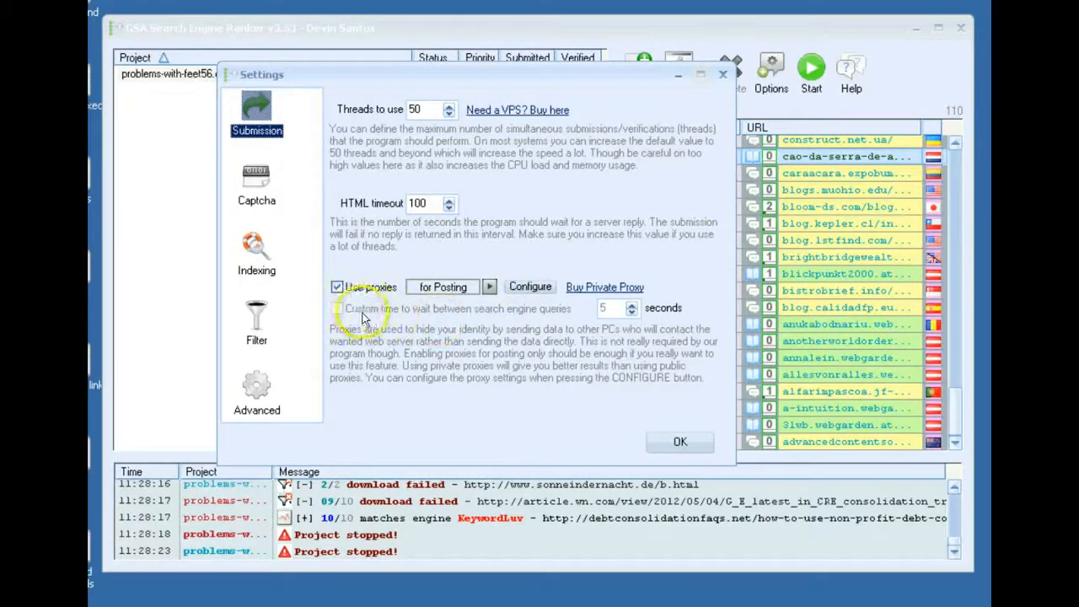
pyautogui.click(441, 288)
pyautogui.click(475, 289)
pyautogui.click(337, 309)
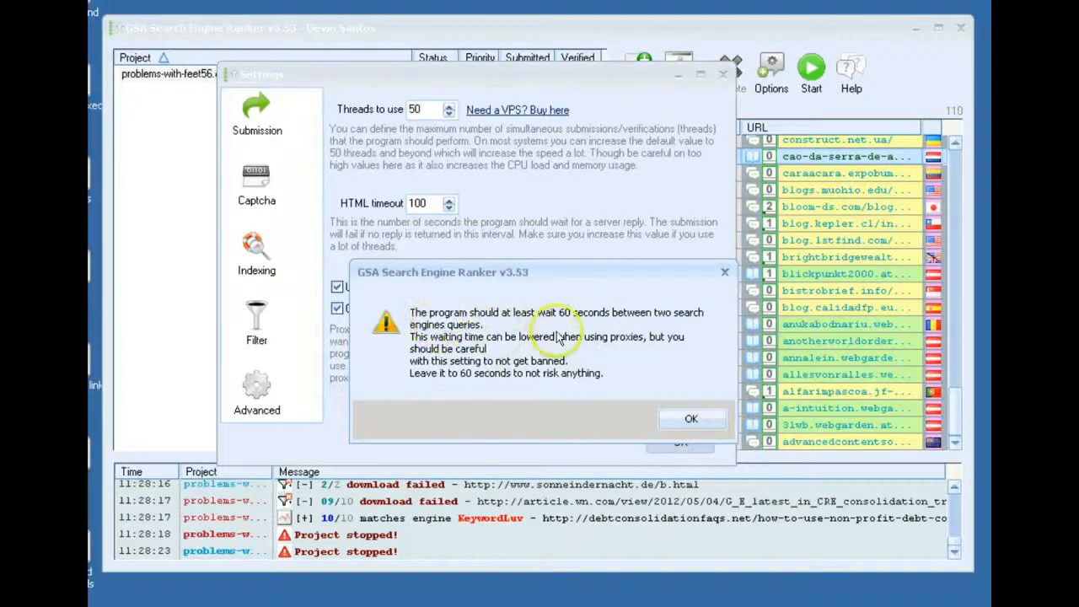
pyautogui.click(688, 421)
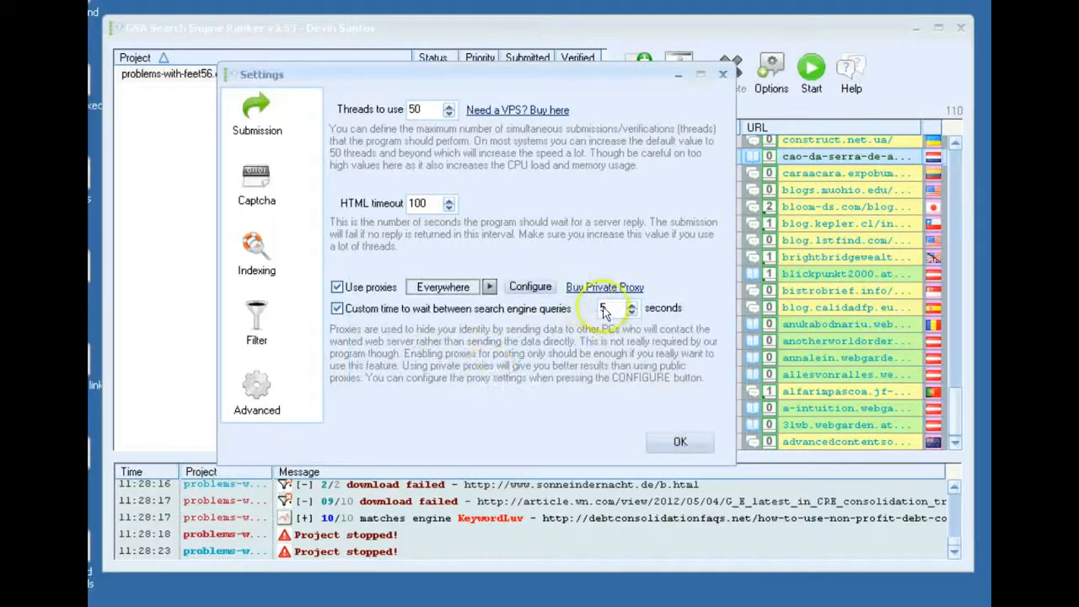
pyautogui.moveTo(585, 309); pyautogui.dragTo(621, 313)
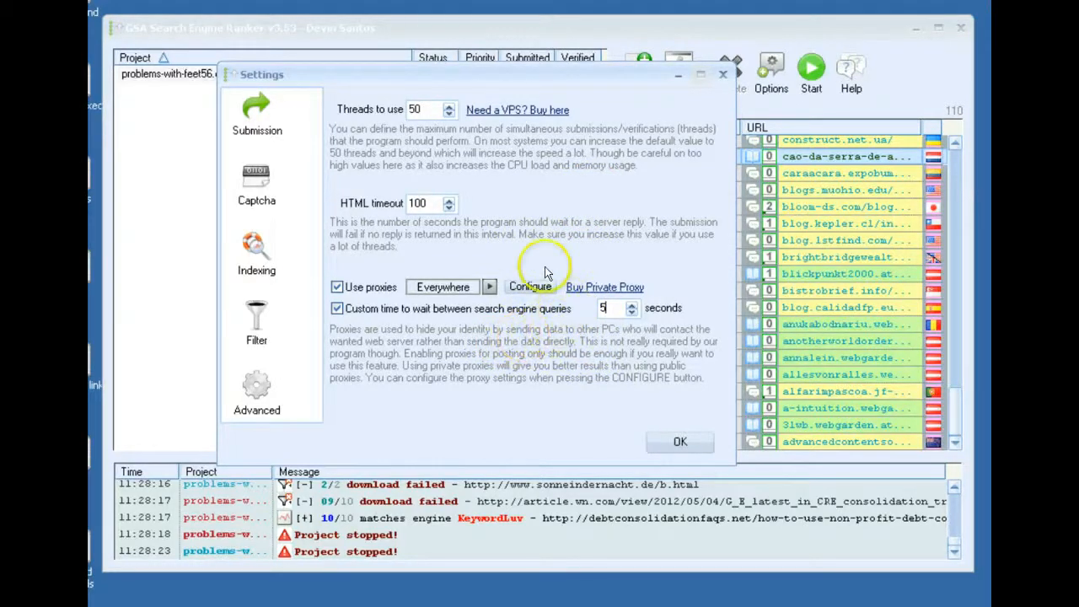
# Review the captcha and indexing settings, then the filter's blacklists, update interval and maximum website download size
pyautogui.click(263, 194)
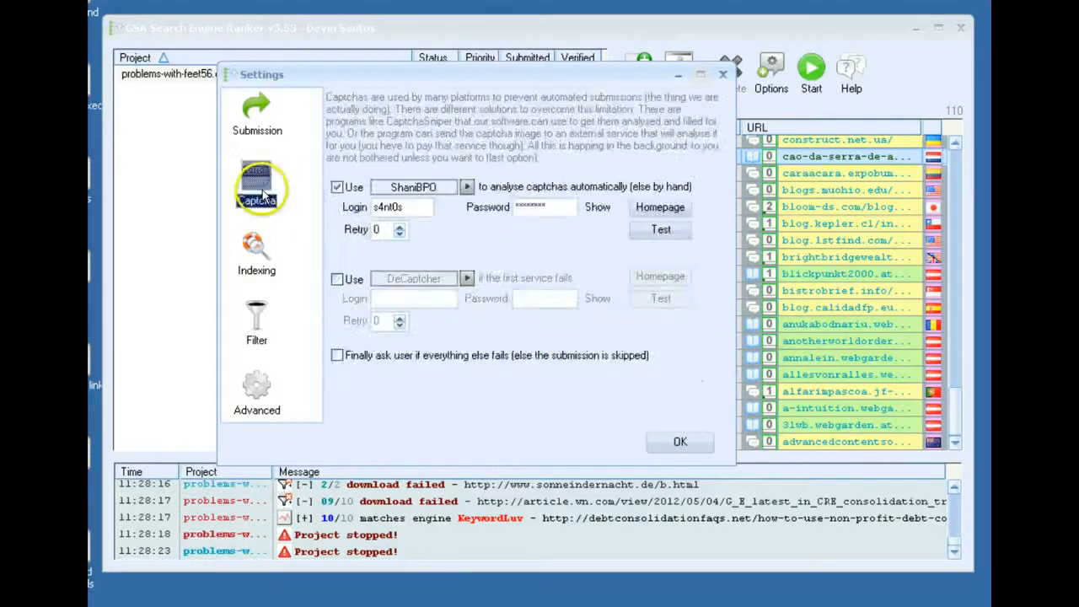
pyautogui.click(249, 268)
pyautogui.click(246, 327)
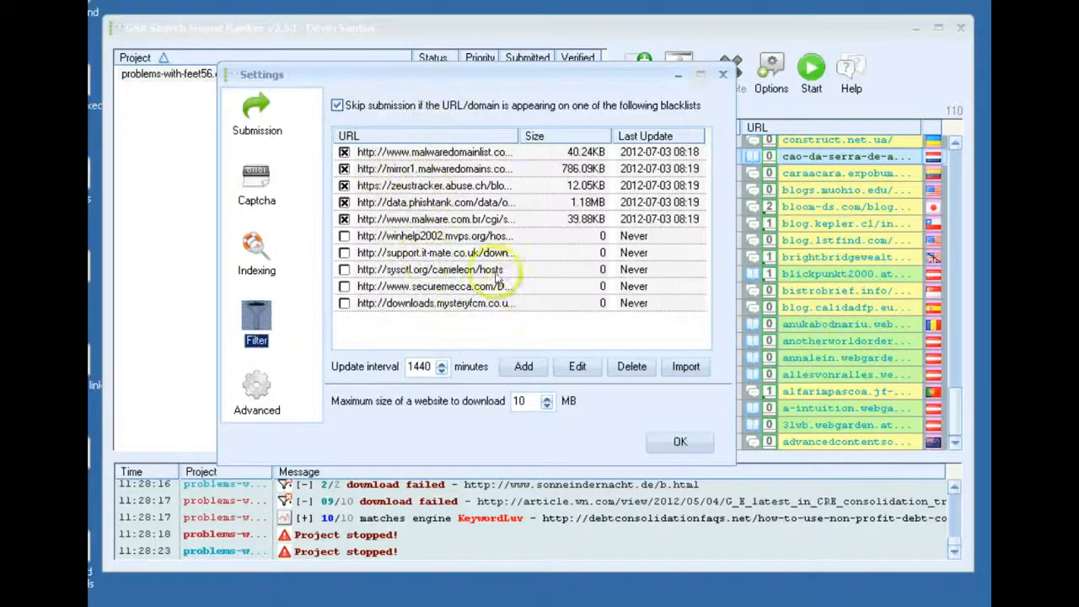
pyautogui.doubleClick(421, 366)
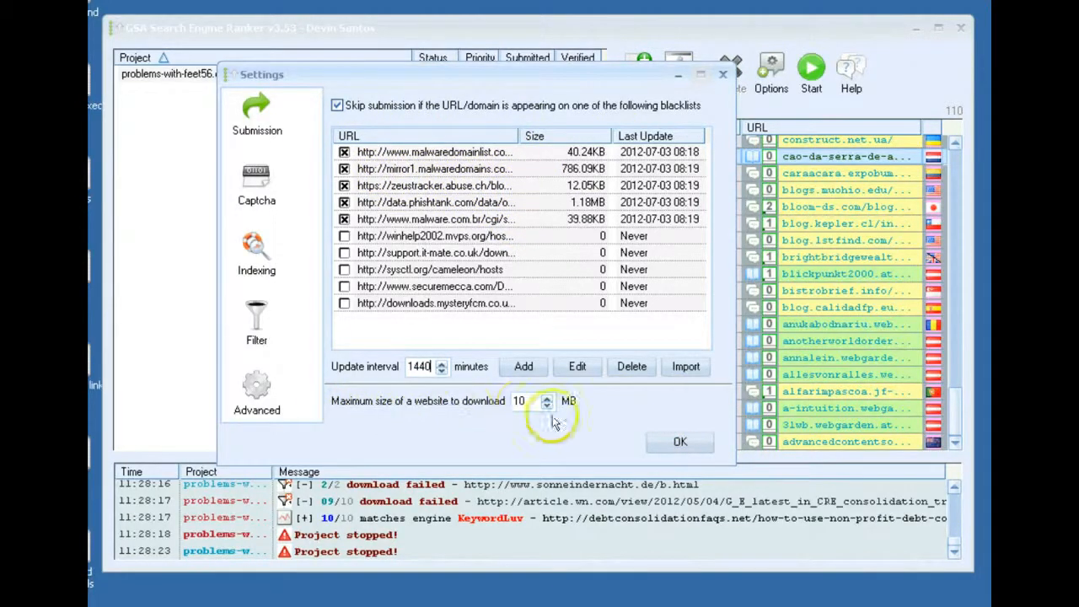
pyautogui.moveTo(527, 403); pyautogui.dragTo(505, 404)
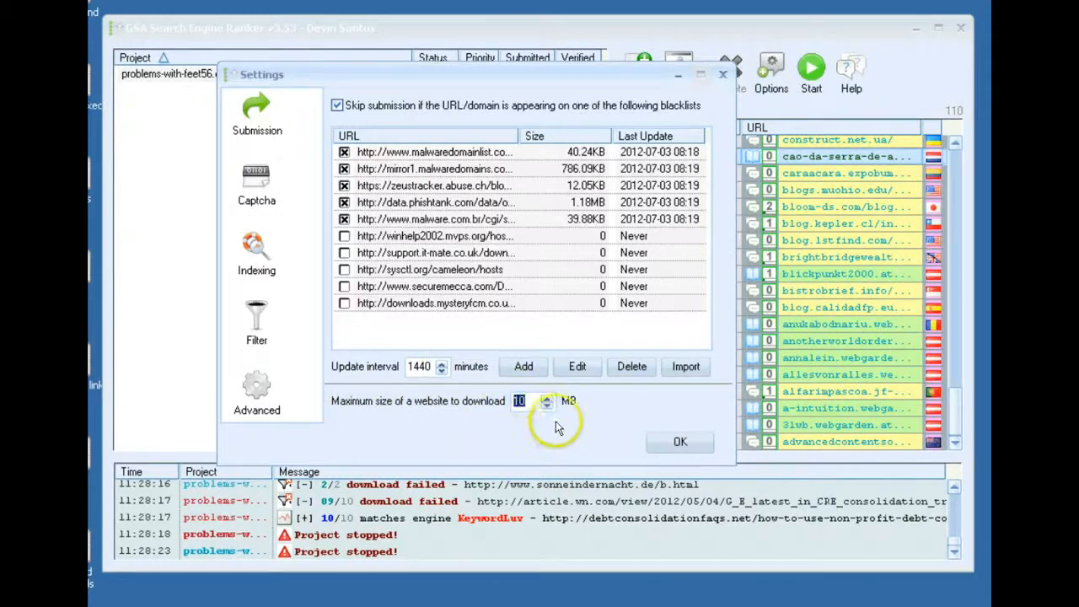
pyautogui.click(531, 400)
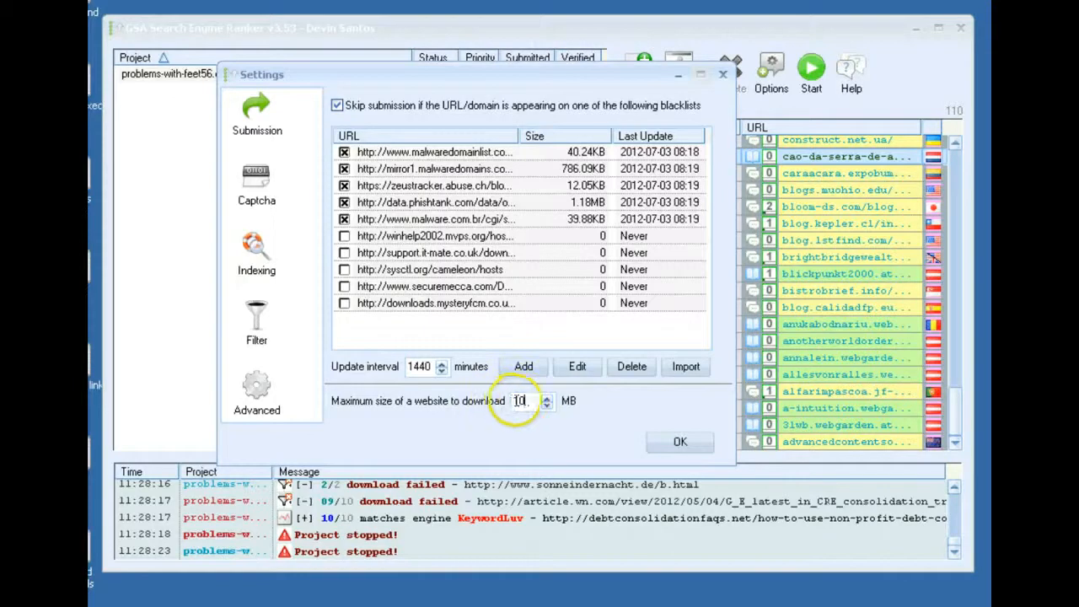
pyautogui.doubleClick(514, 401)
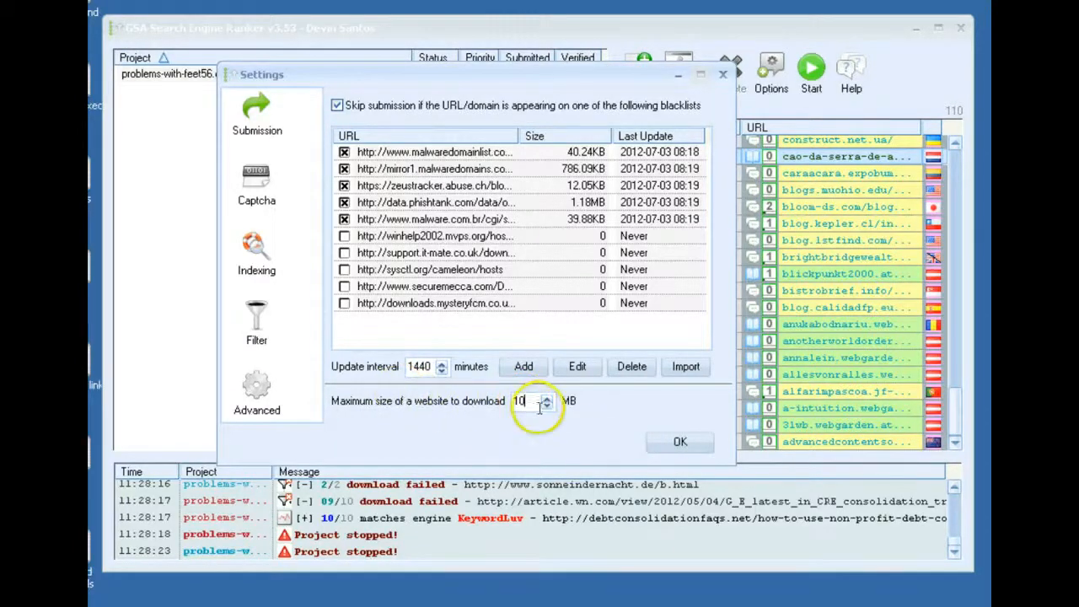
pyautogui.moveTo(534, 406); pyautogui.dragTo(481, 406)
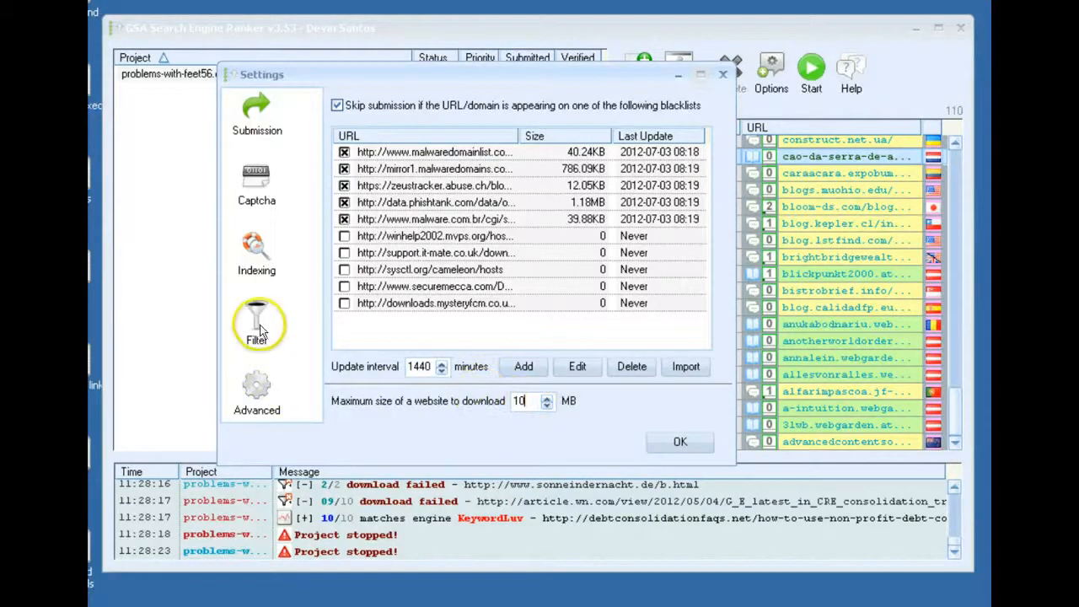
# Review the advanced settings for lists of found sites and inspect the site list files in the GSA SITE LISTS folder
pyautogui.click(257, 390)
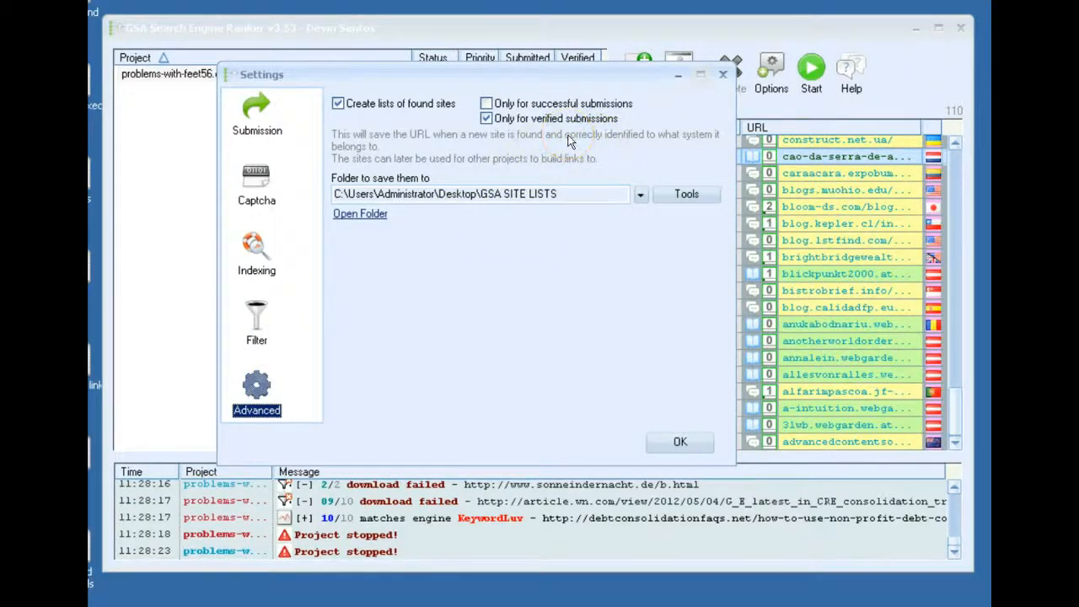
pyautogui.moveTo(472, 80); pyautogui.dragTo(479, 124)
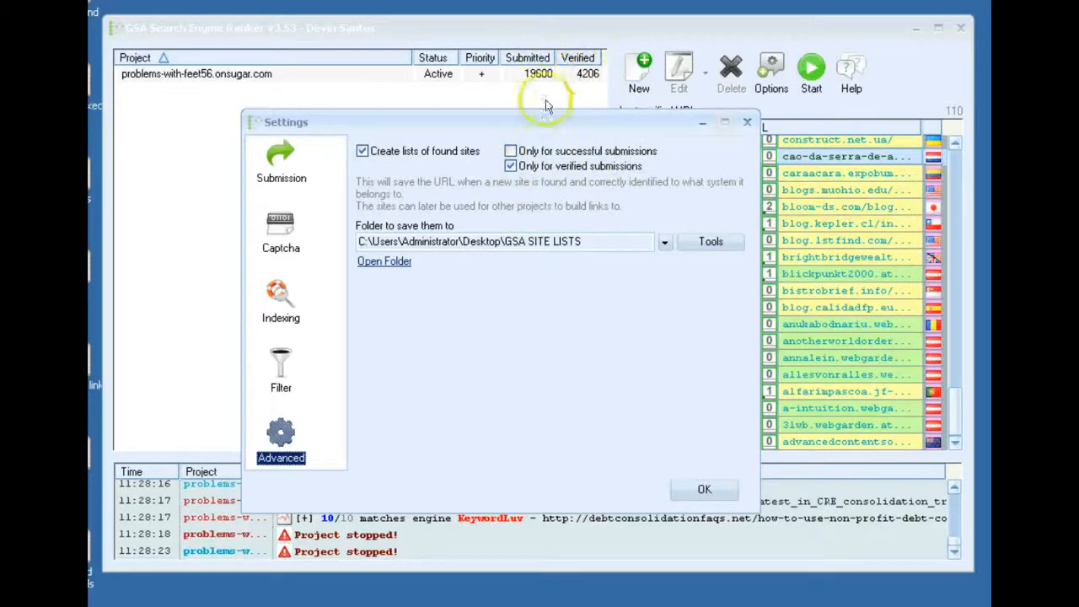
pyautogui.click(385, 262)
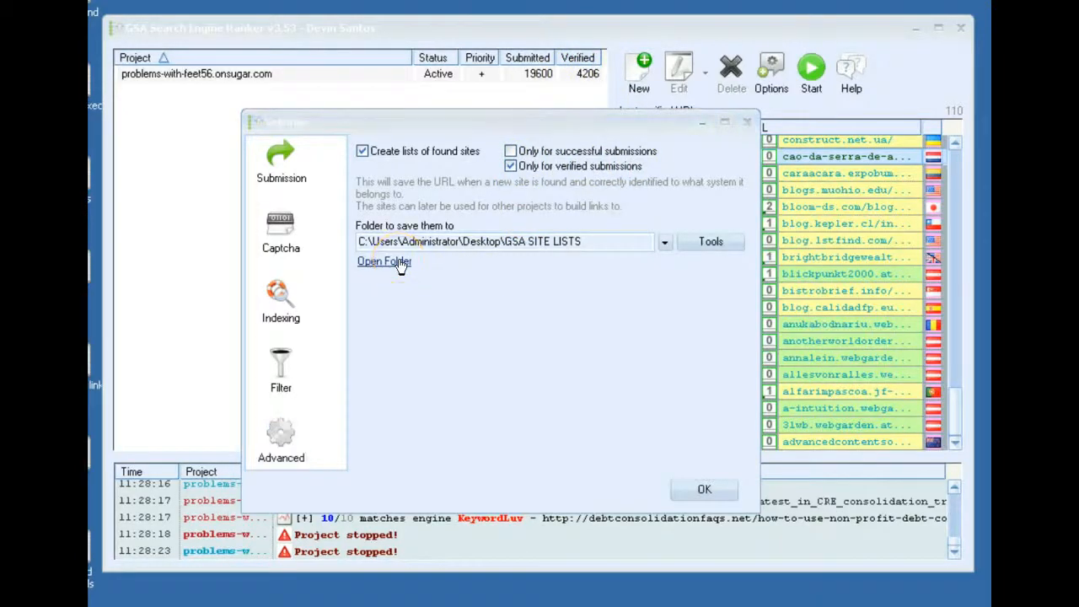
pyautogui.moveTo(224, 24); pyautogui.dragTo(354, 25)
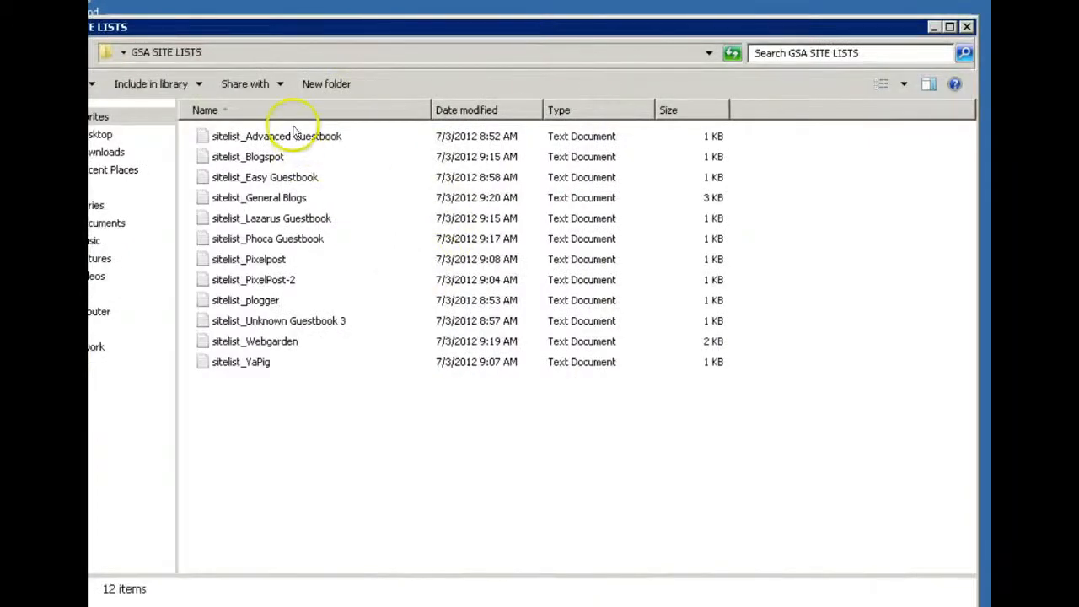
pyautogui.click(251, 365)
pyautogui.click(270, 344)
pyautogui.click(270, 324)
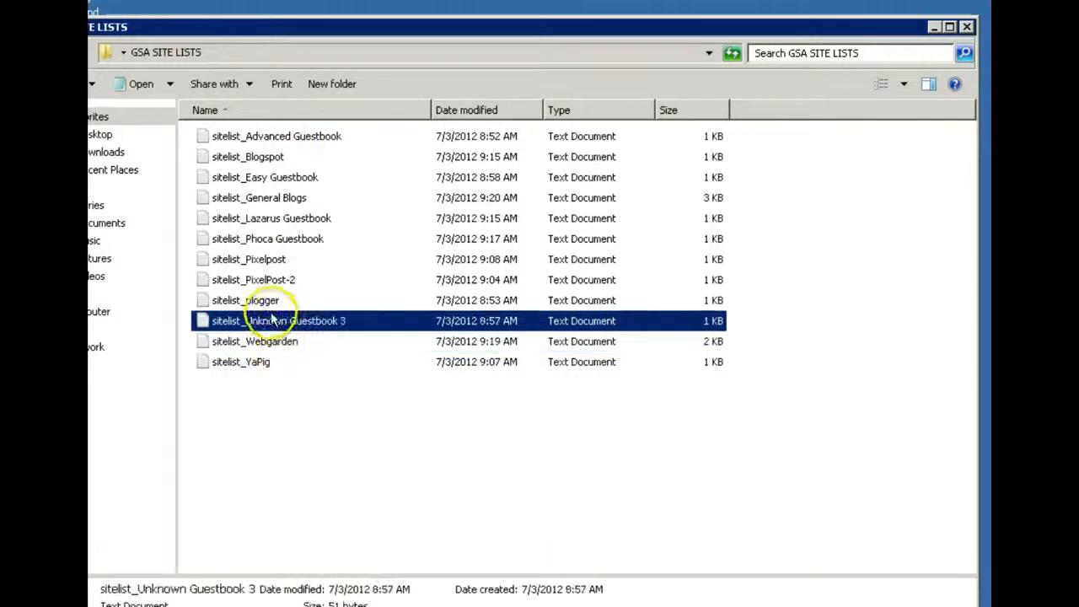
pyautogui.click(269, 304)
pyautogui.click(257, 280)
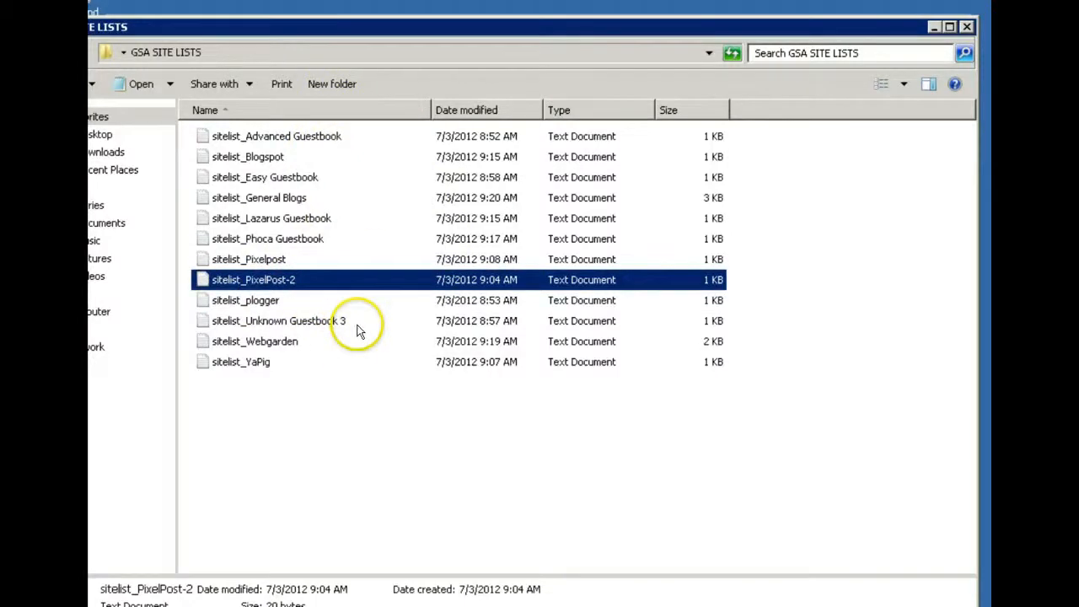
pyautogui.click(408, 397)
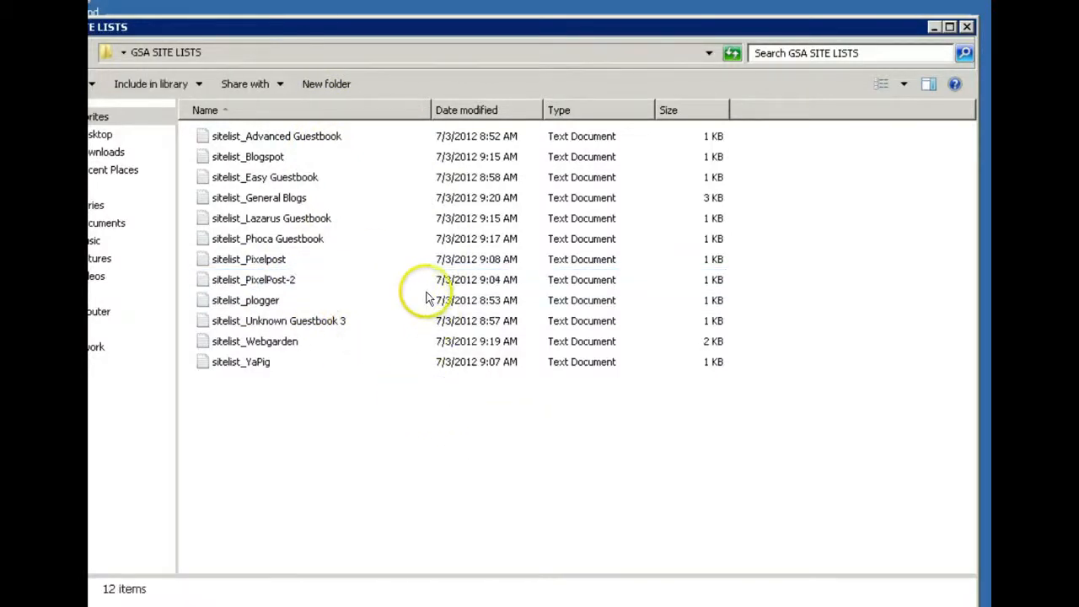
pyautogui.click(967, 28)
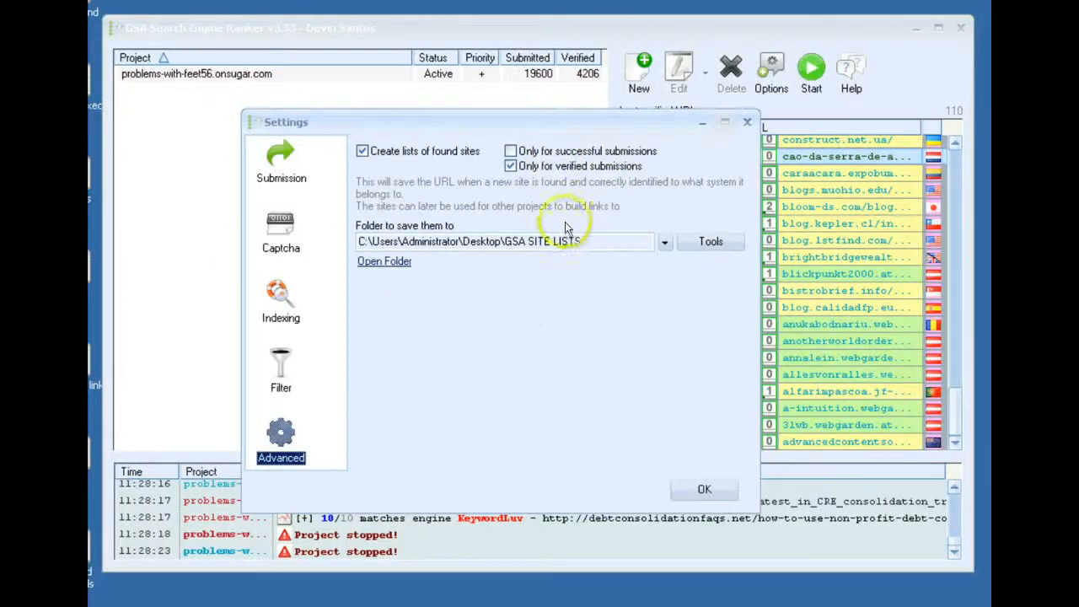
pyautogui.click(382, 261)
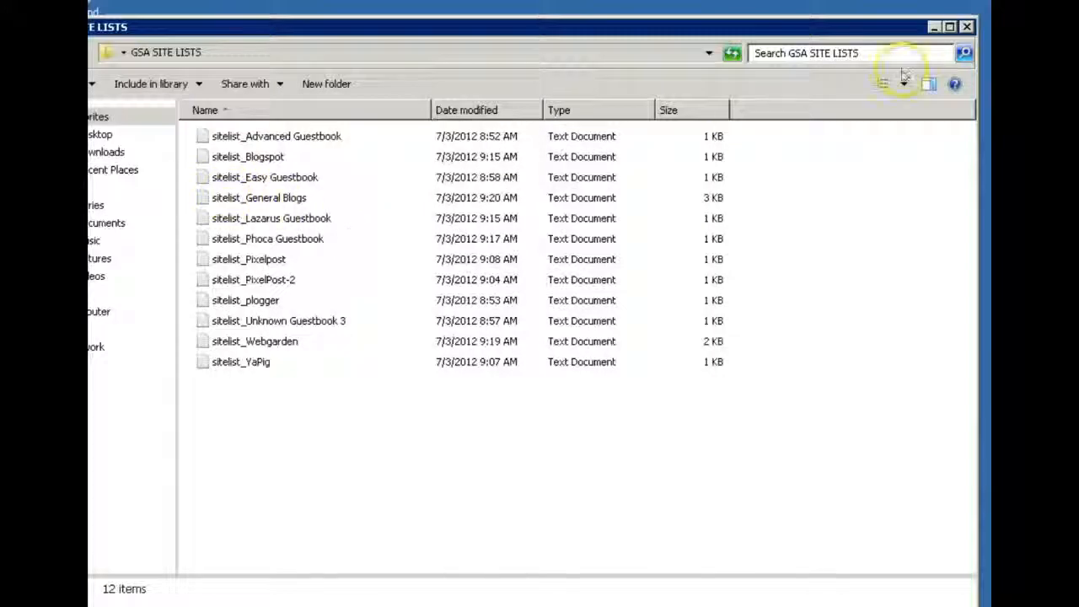
pyautogui.click(967, 28)
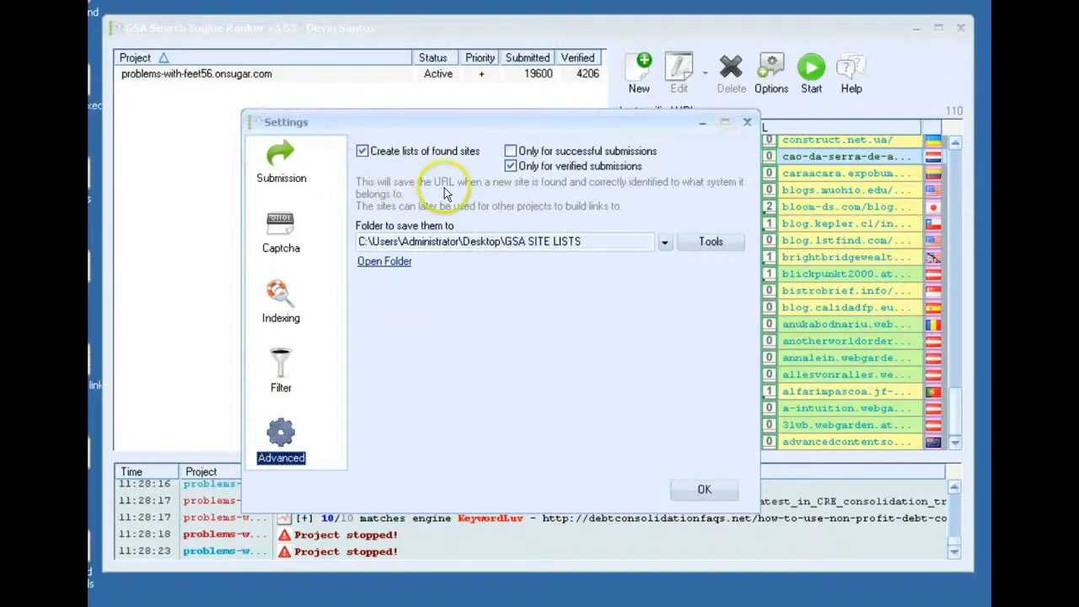
# Check the tools offered for managing the saved site lists without running any of them
pyautogui.moveTo(380, 121); pyautogui.dragTo(313, 115)
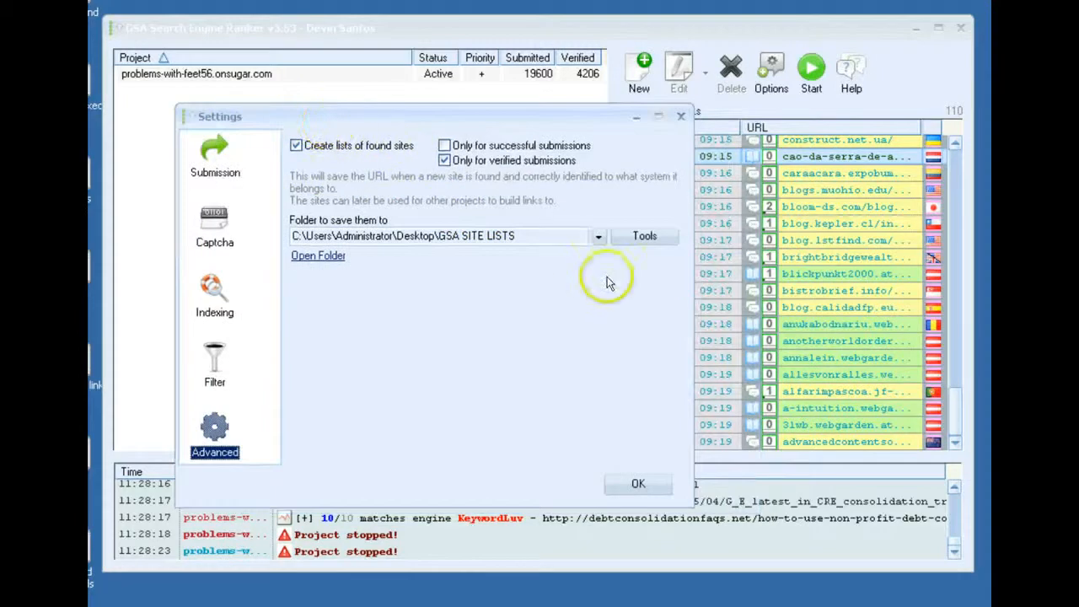
pyautogui.click(621, 240)
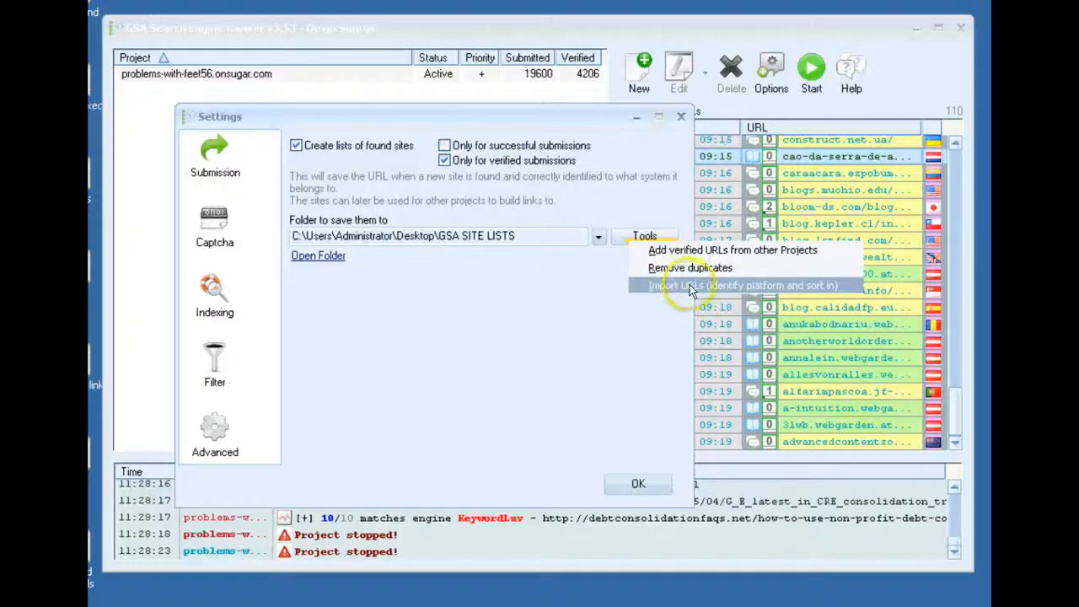
pyautogui.click(535, 290)
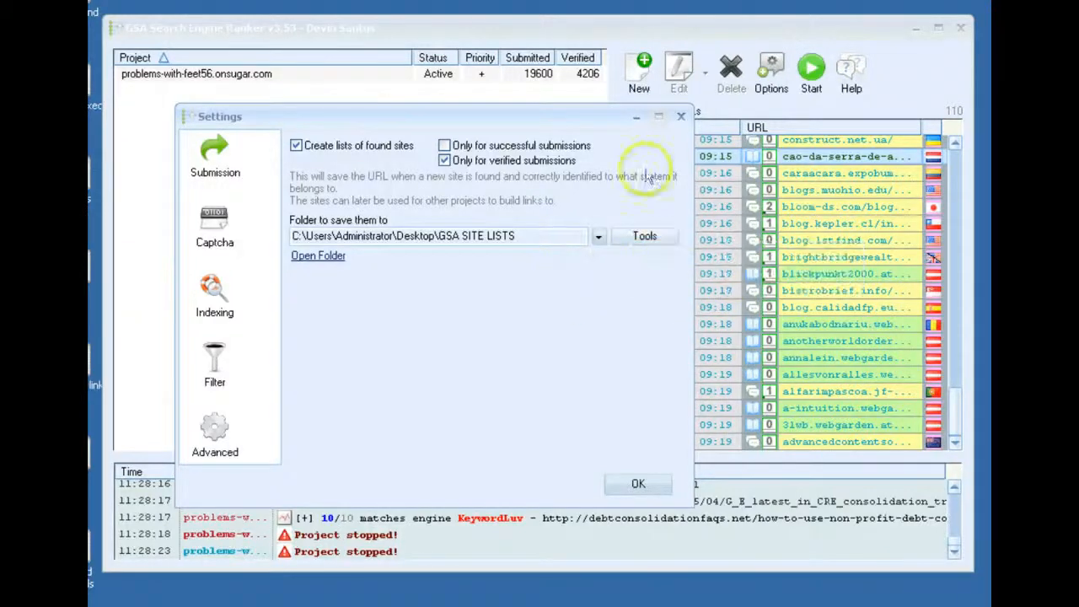
# Go through the submission, captcha, indexing, filter and advanced settings again as a recap
pyautogui.click(211, 358)
pyautogui.click(214, 430)
pyautogui.click(215, 363)
pyautogui.click(214, 312)
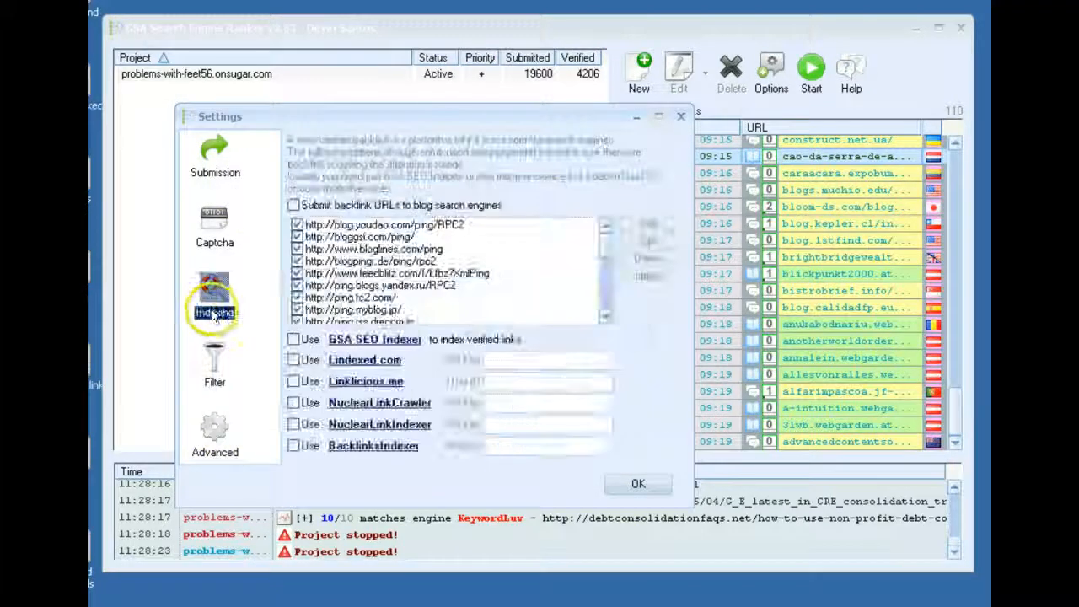
pyautogui.click(216, 162)
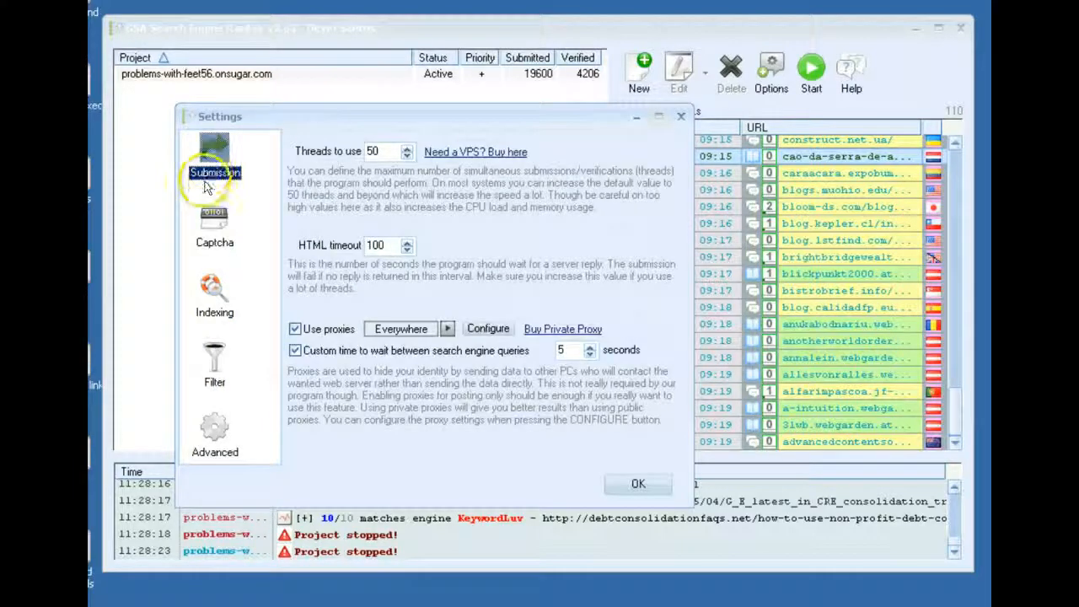
pyautogui.click(215, 221)
pyautogui.click(216, 291)
pyautogui.click(216, 378)
pyautogui.click(213, 432)
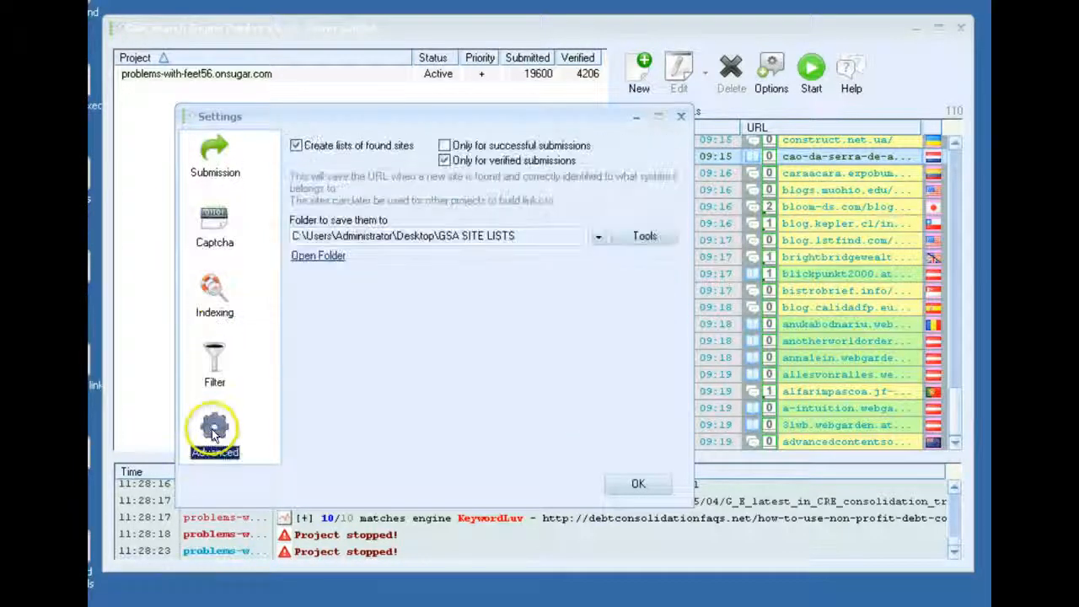